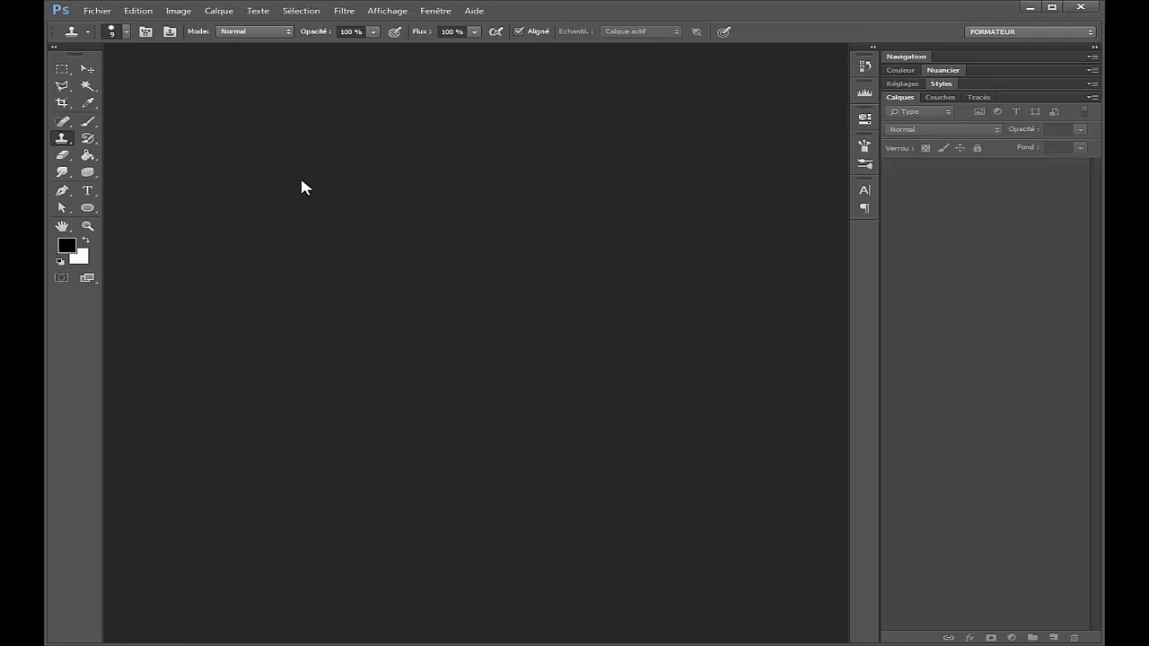
# Step: Create a new blank document 500 pixels wide and 700 pixels high
pyautogui.hotkey('ctrl', 'n')
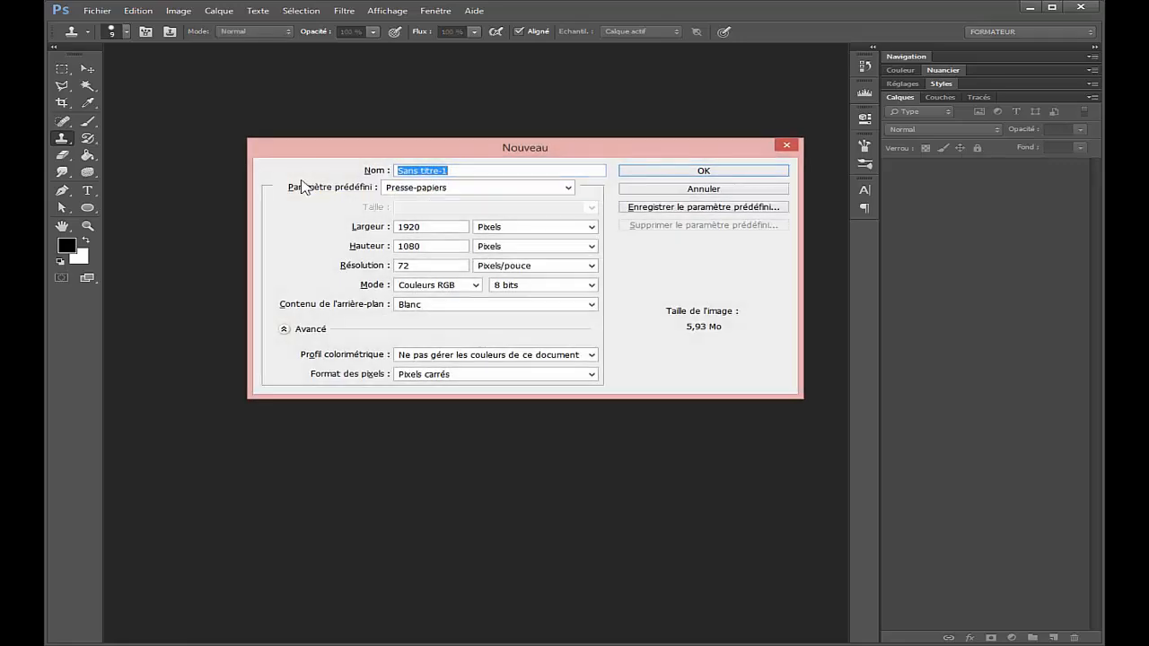
pyautogui.press('Tab')
pyautogui.write('500')
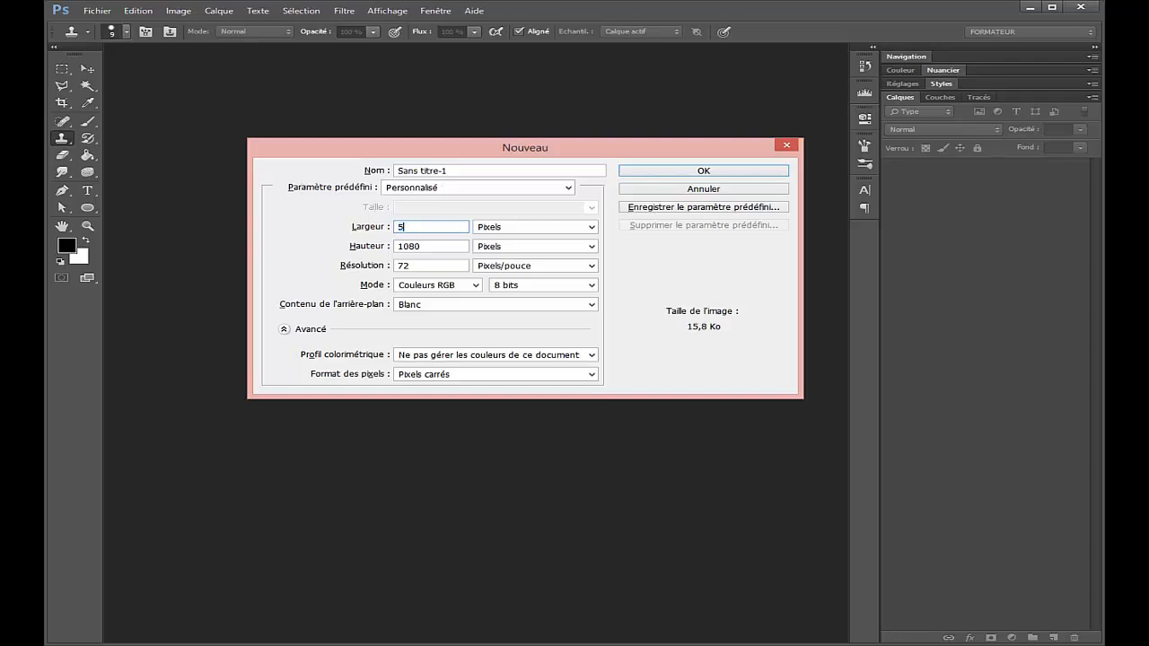
pyautogui.press('Tab')
pyautogui.press('Tab')
pyautogui.write('700')
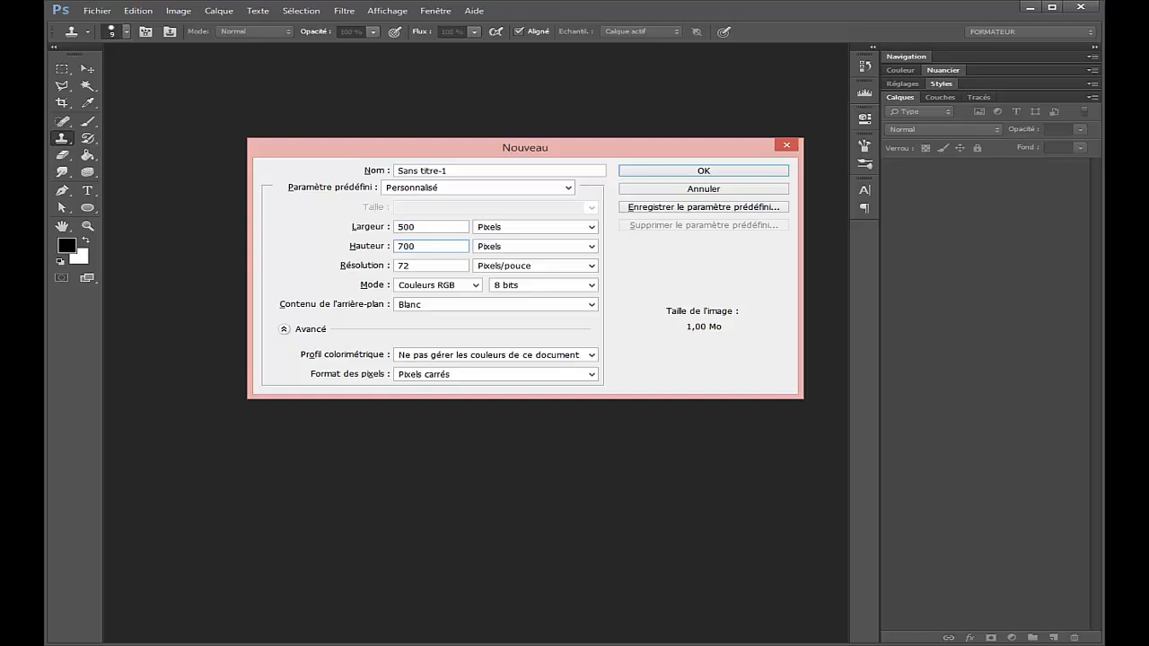
pyautogui.press('Return')
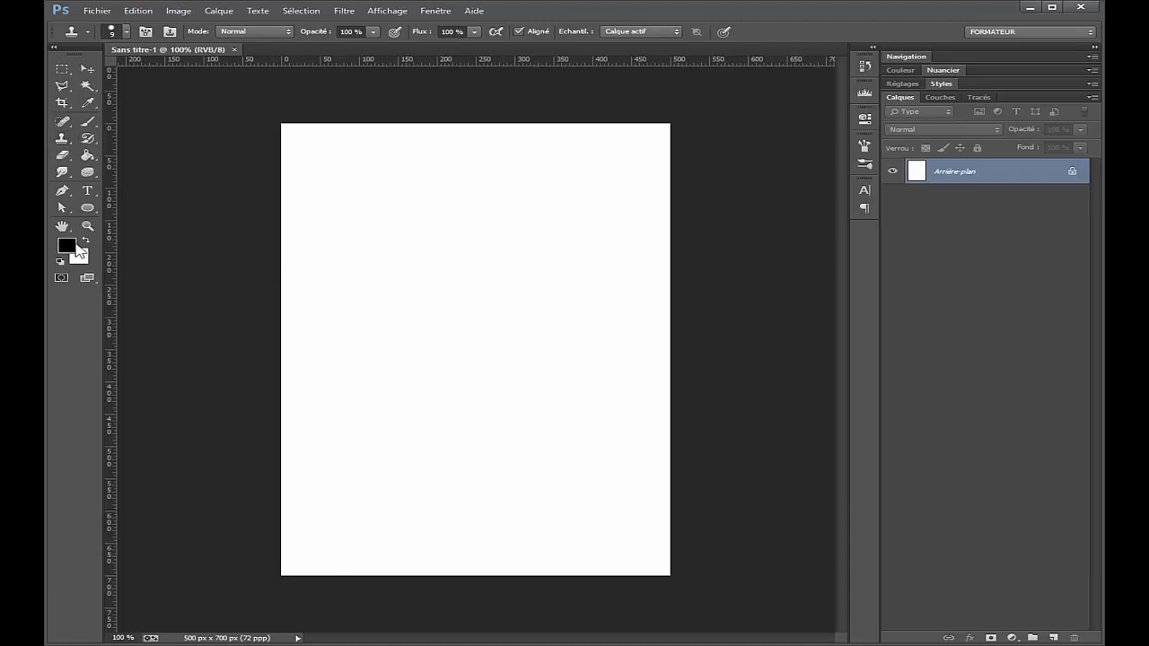
# Step: Set the foreground colour to red ce0000 and paint a 60 px Brush dot in the lower left of the canvas
pyautogui.click(69, 248)
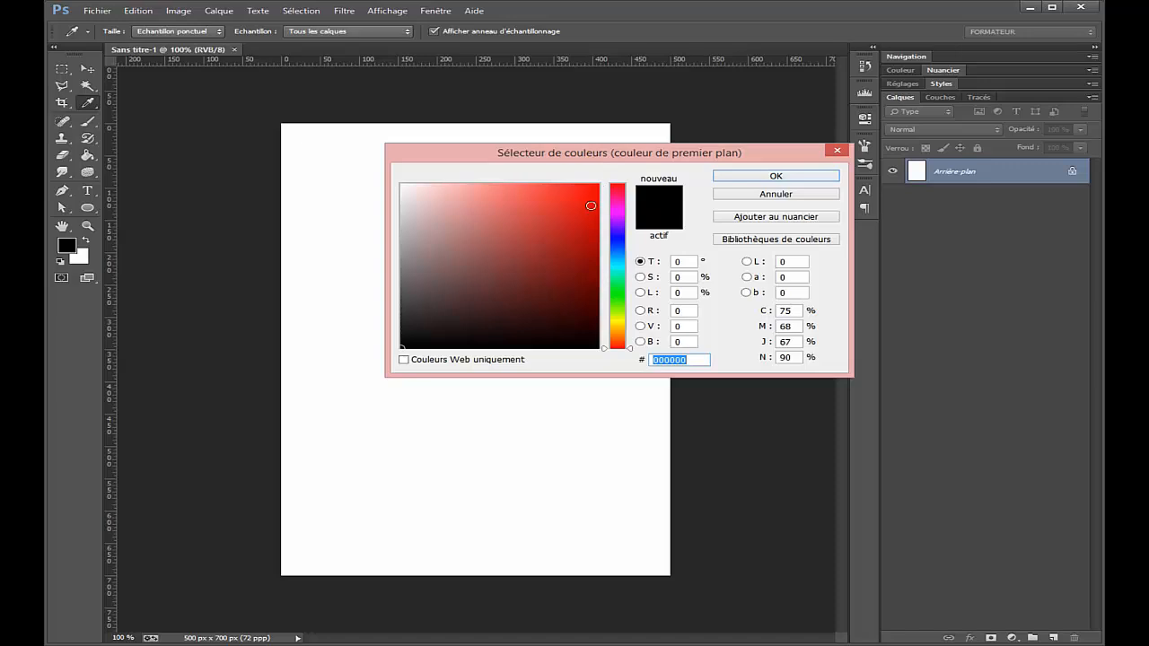
pyautogui.moveTo(595, 207)
pyautogui.mouseDown()
pyautogui.moveTo(603, 231)
pyautogui.moveTo(607, 222)
pyautogui.mouseUp()
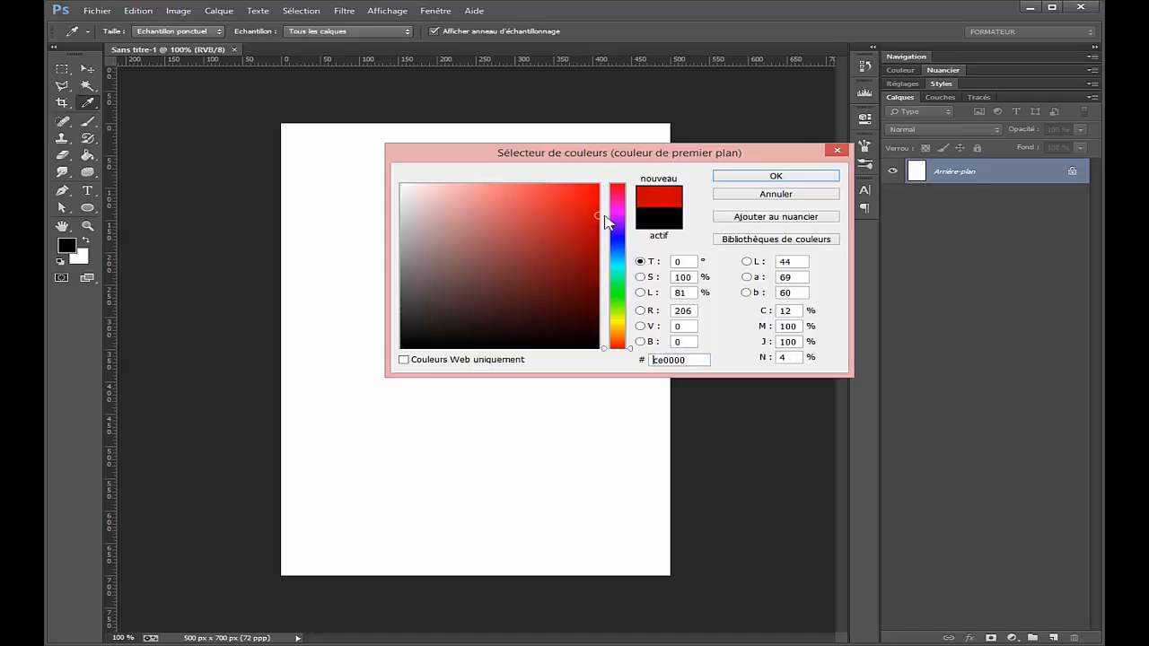
pyautogui.click(739, 177)
pyautogui.press('b')
pyautogui.click(349, 496)
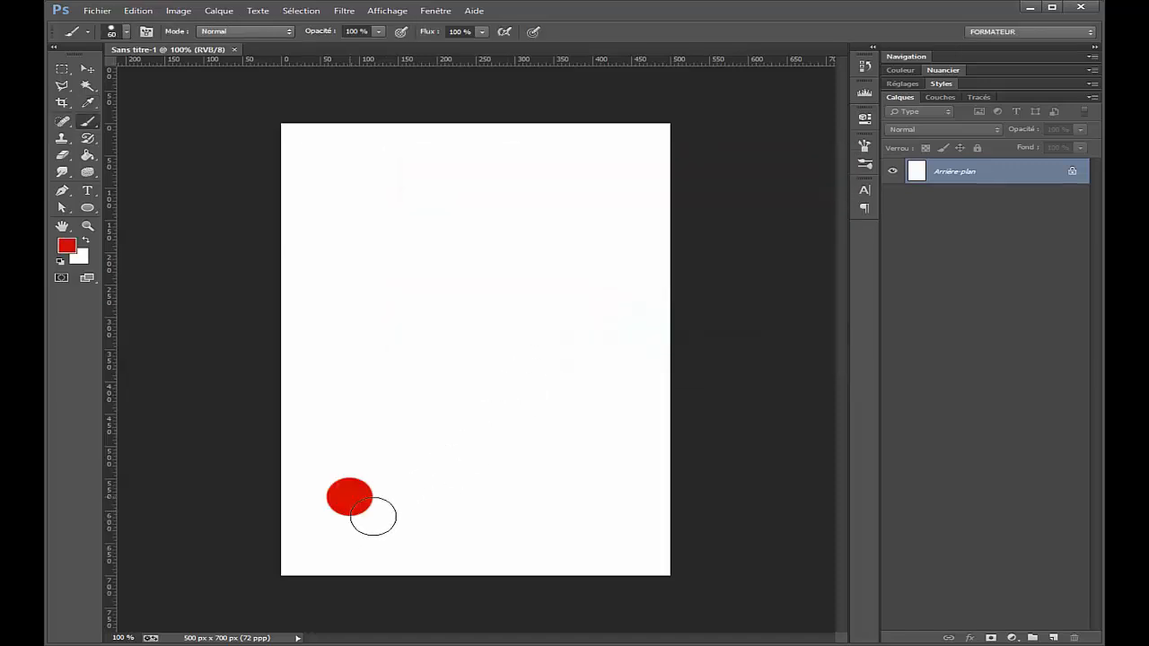
# Step: Change the foreground colour to bright yellow and paint a dot beside the red one, level with it
pyautogui.click(67, 245)
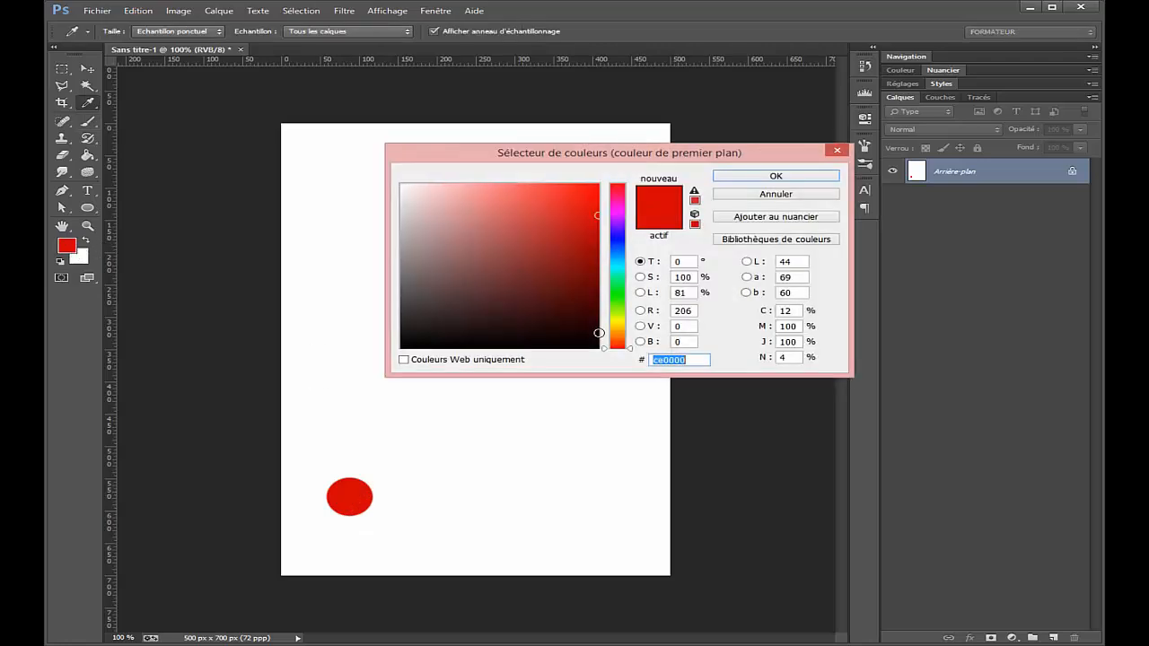
pyautogui.moveTo(626, 325); pyautogui.dragTo(624, 320)
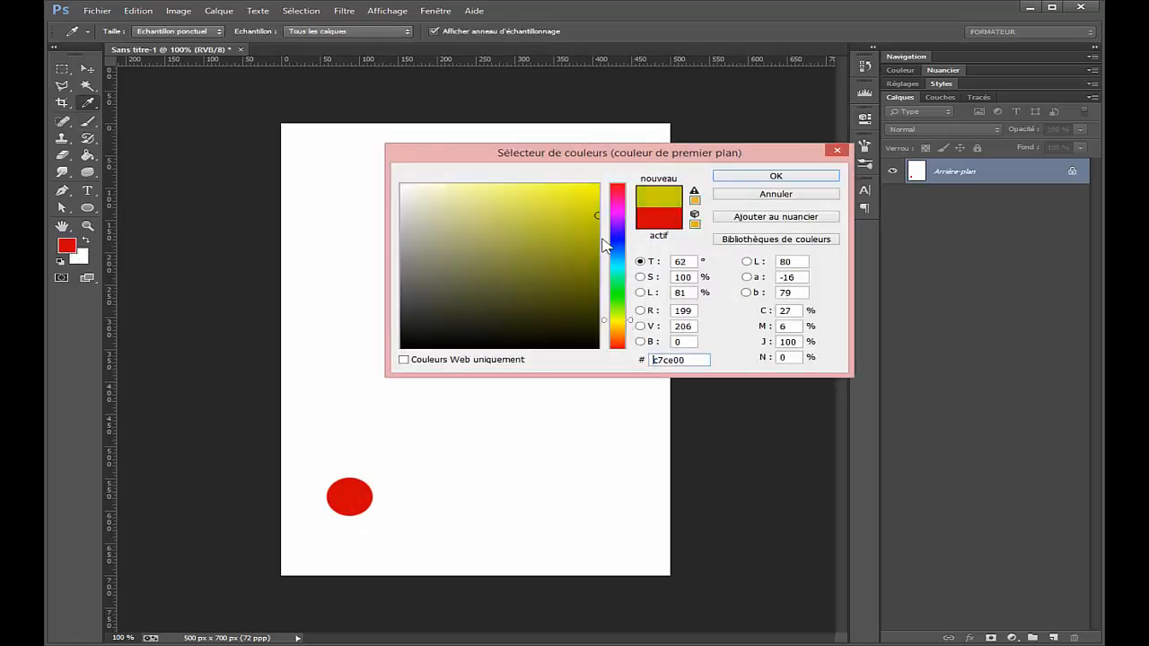
pyautogui.click(602, 197)
pyautogui.click(773, 176)
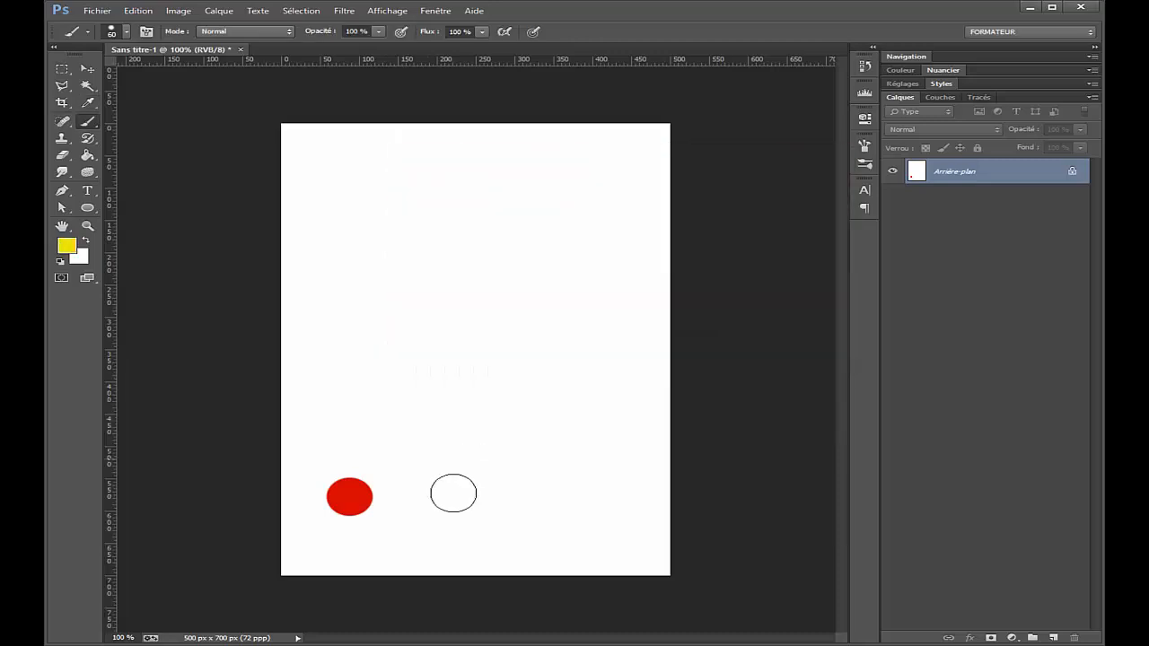
pyautogui.click(443, 497)
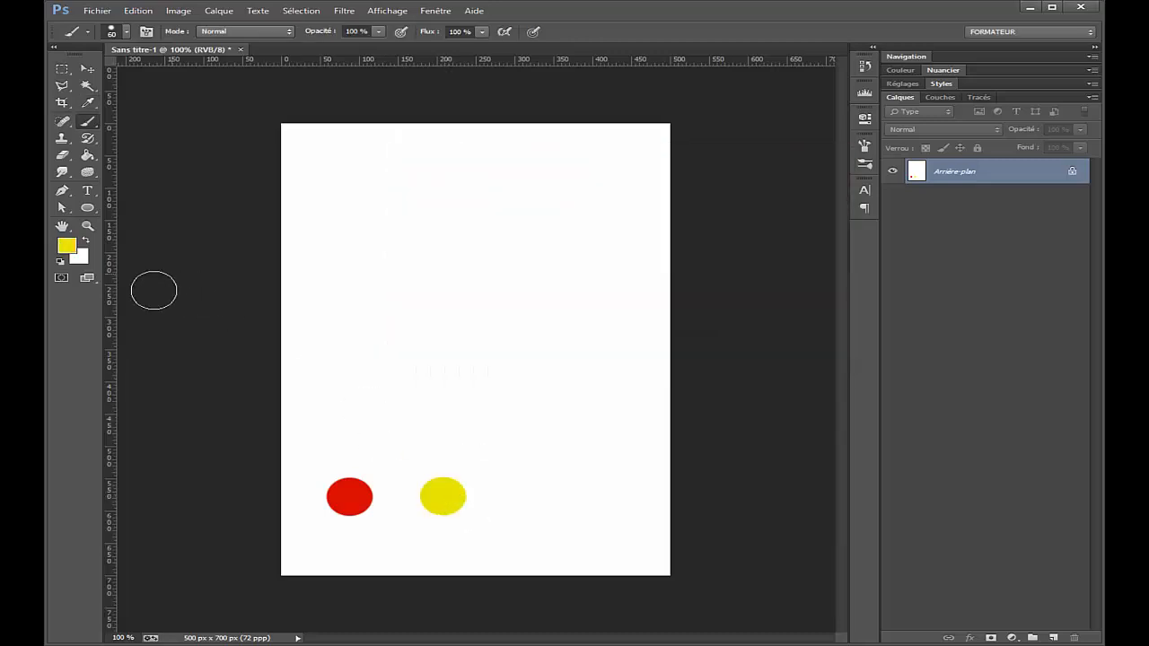
# Step: Change the foreground colour to dark green and paint a third dot to the right of the yellow one
pyautogui.press('i')
pyautogui.click(72, 249)
pyautogui.moveTo(618, 320); pyautogui.dragTo(601, 269)
pyautogui.press('Return')
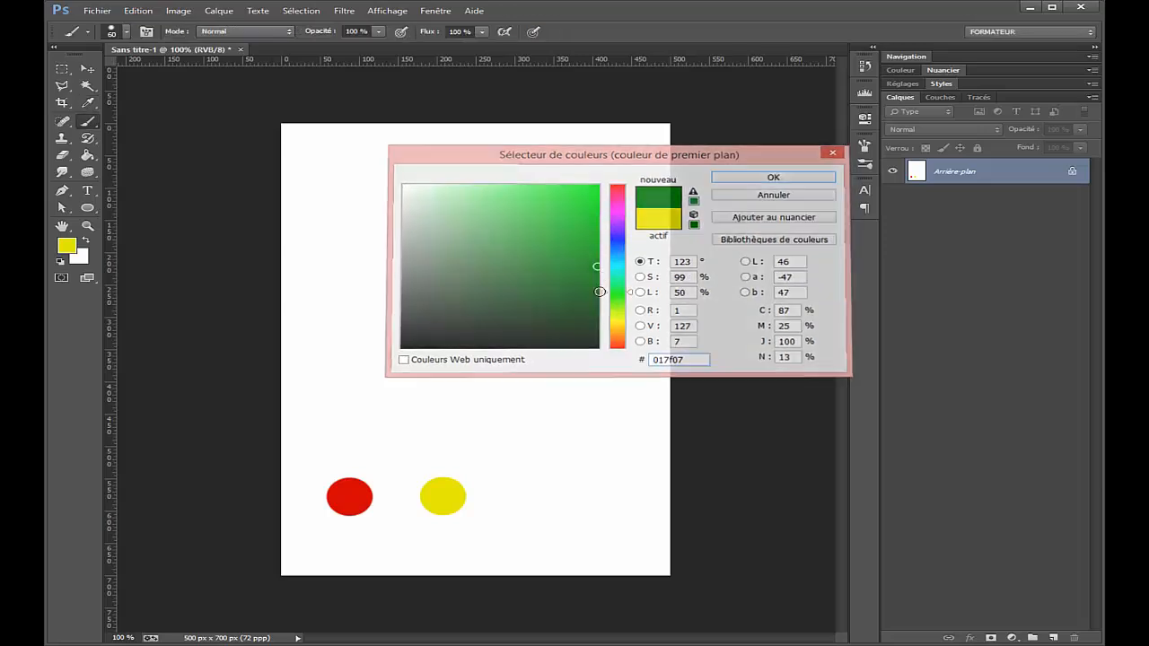
pyautogui.click(519, 499)
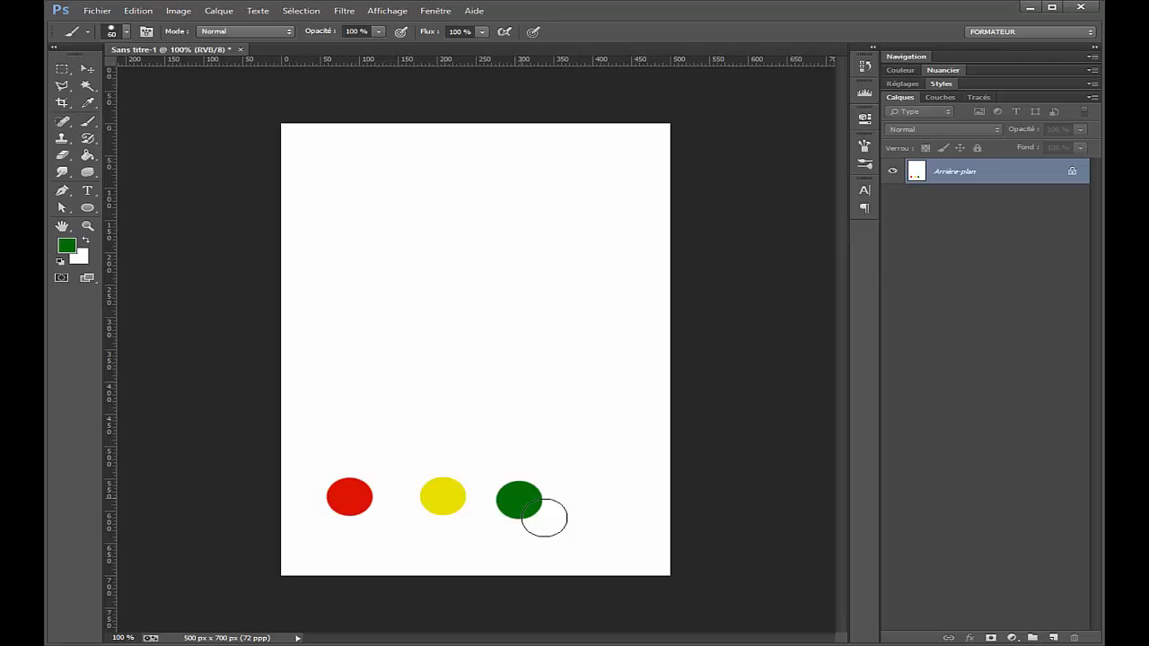
# Step: Add an empty layer above the background and activate the Clone Stamp tool
pyautogui.press('v')
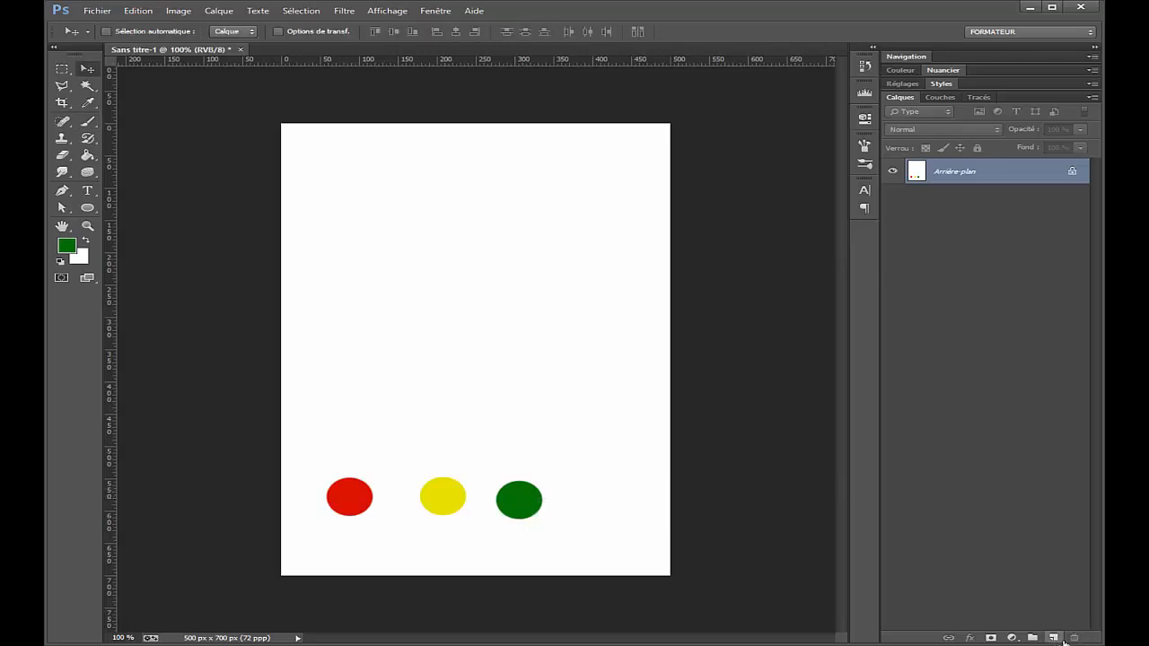
pyautogui.click(1057, 638)
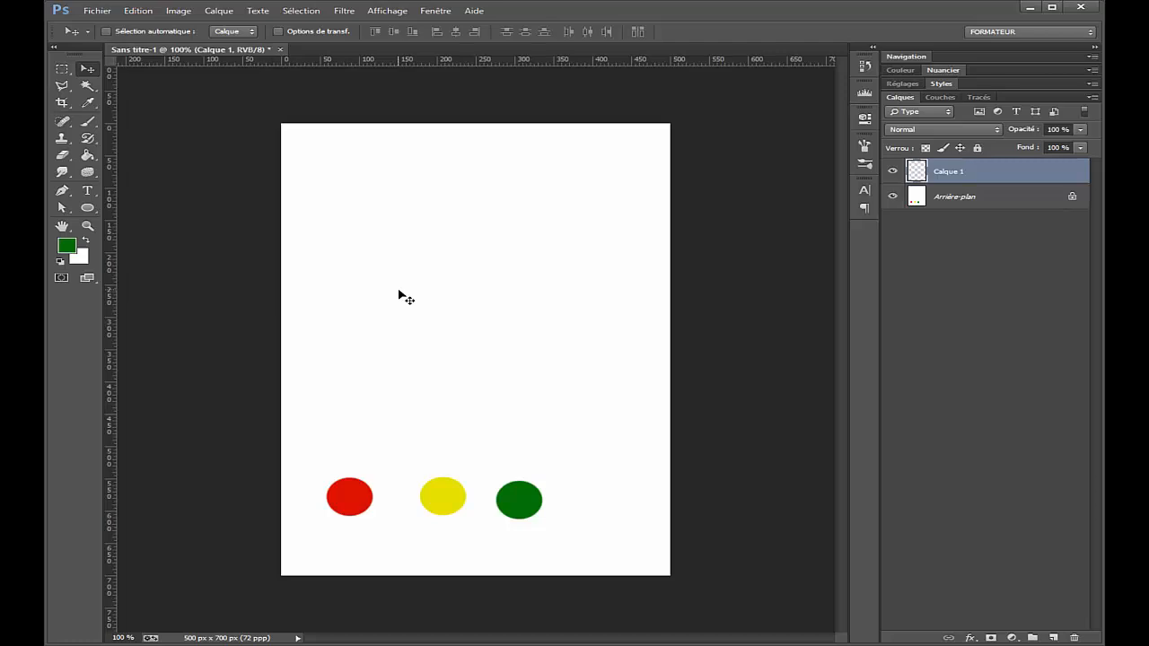
pyautogui.press('s')
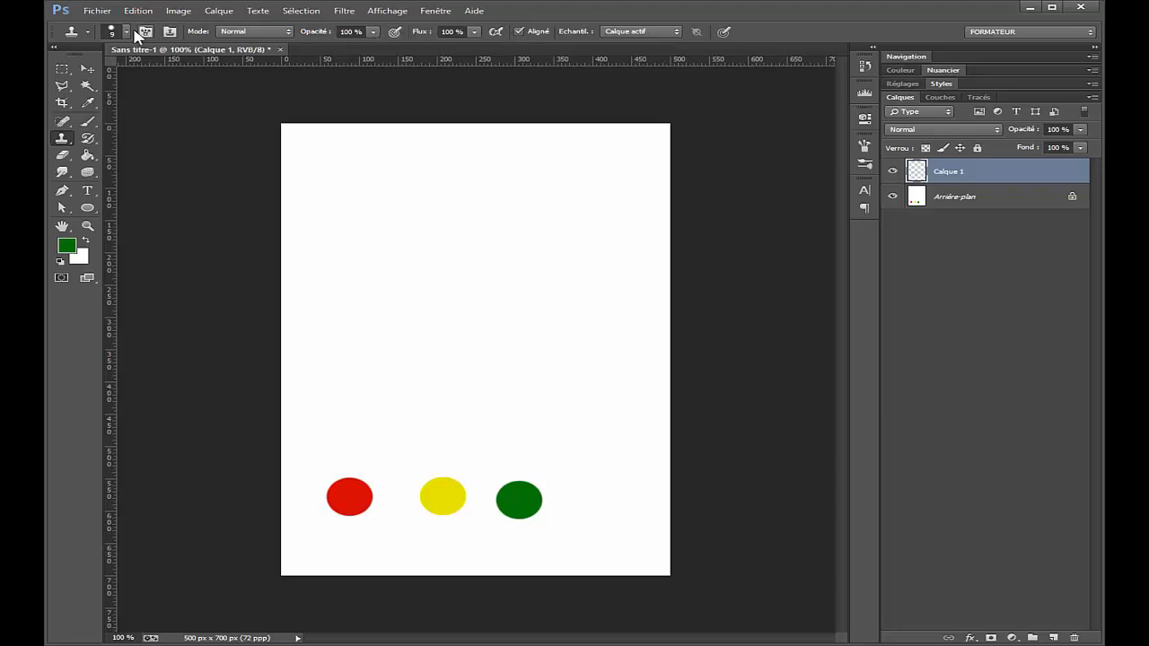
pyautogui.click(126, 34)
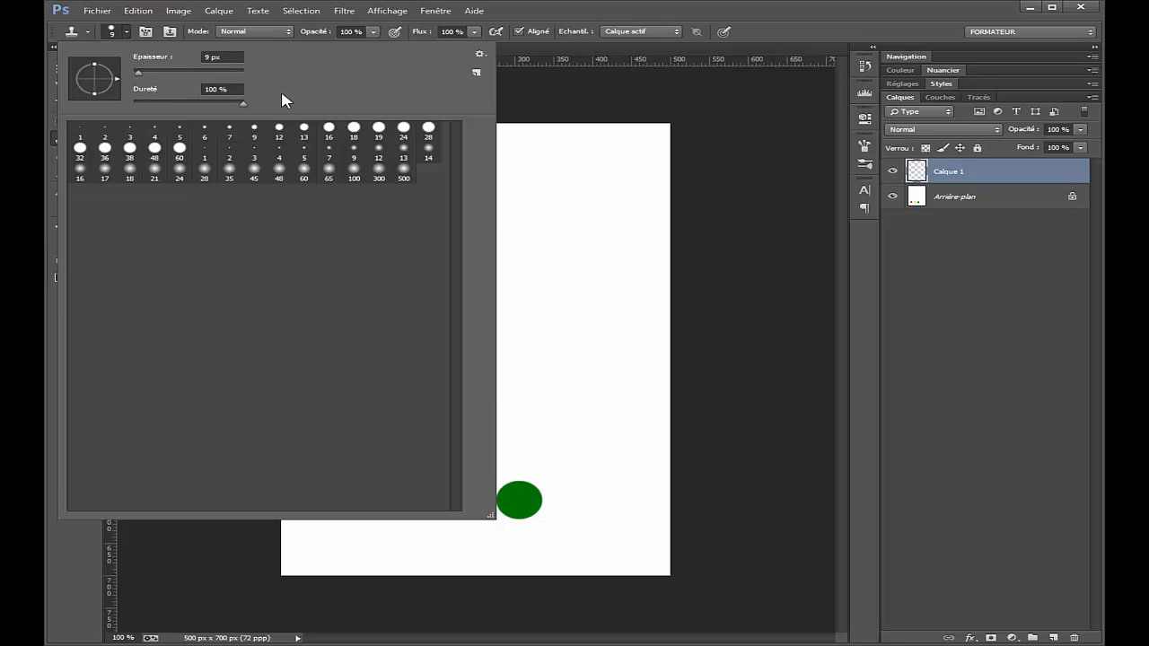
pyautogui.click(480, 54)
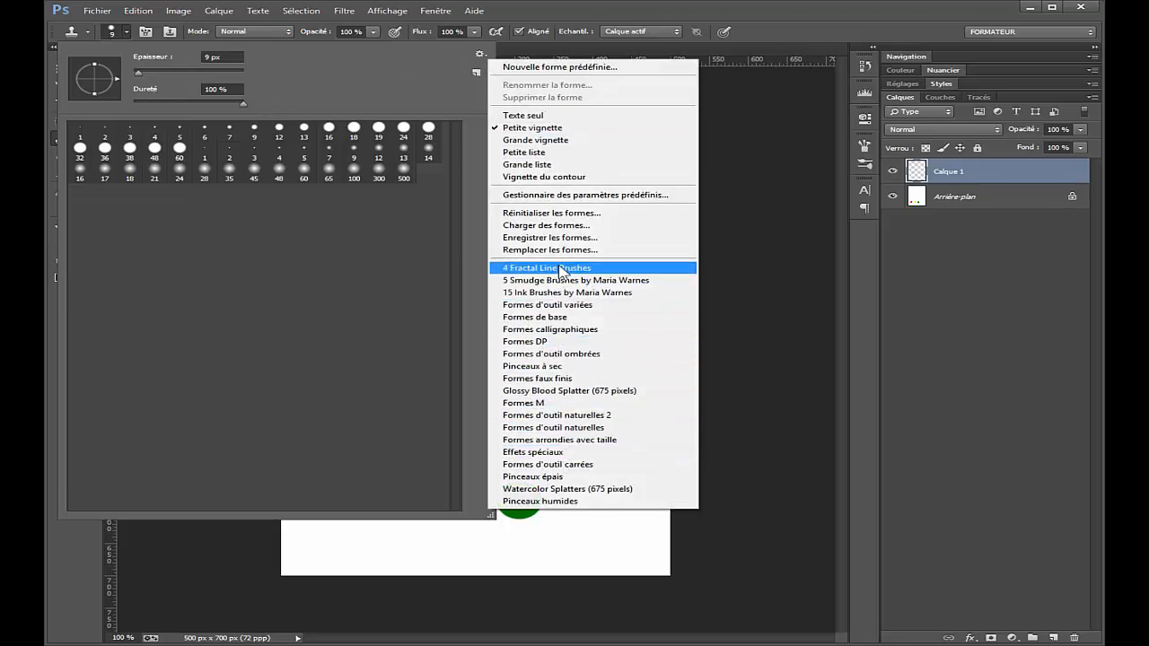
pyautogui.click(566, 17)
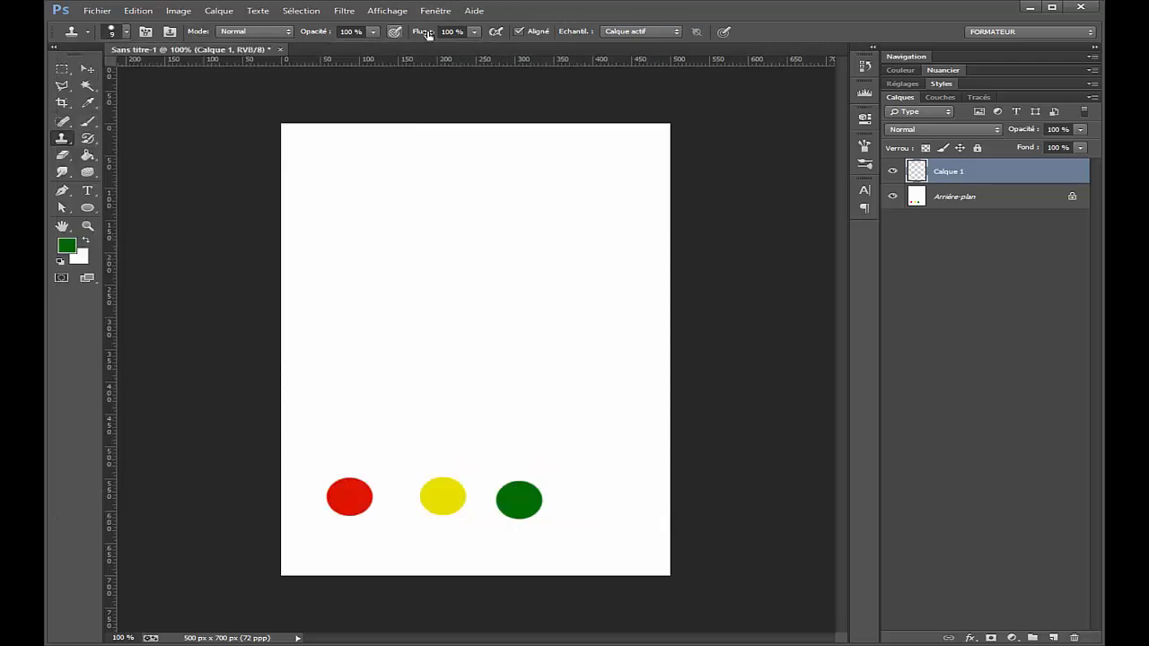
pyautogui.click(270, 32)
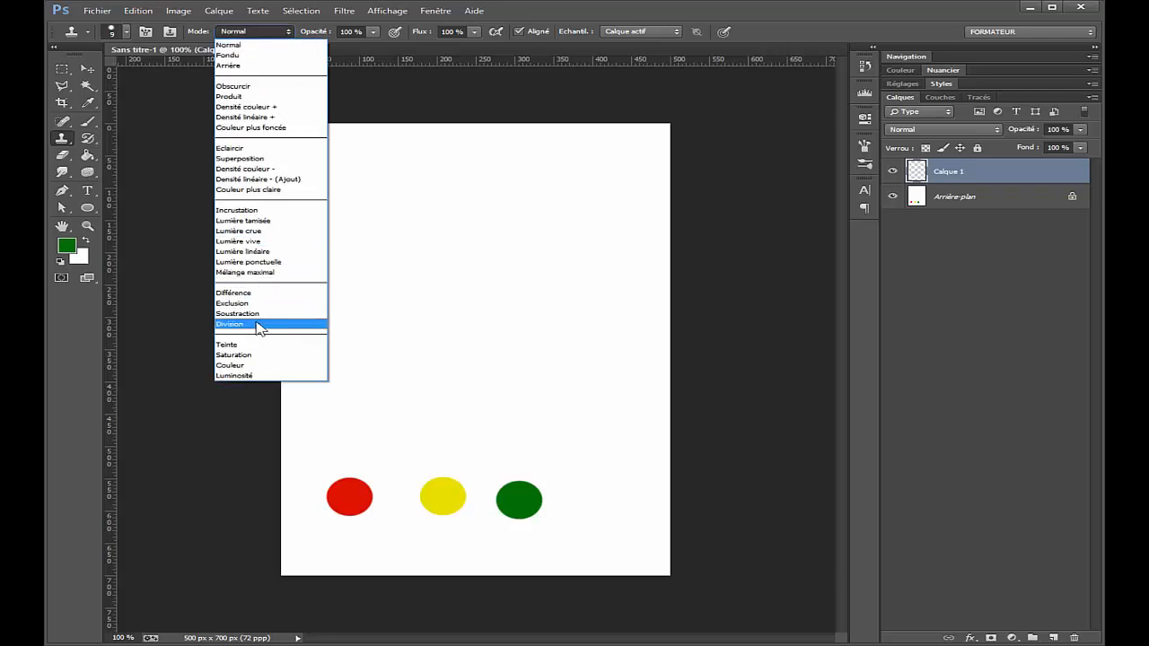
pyautogui.click(312, 28)
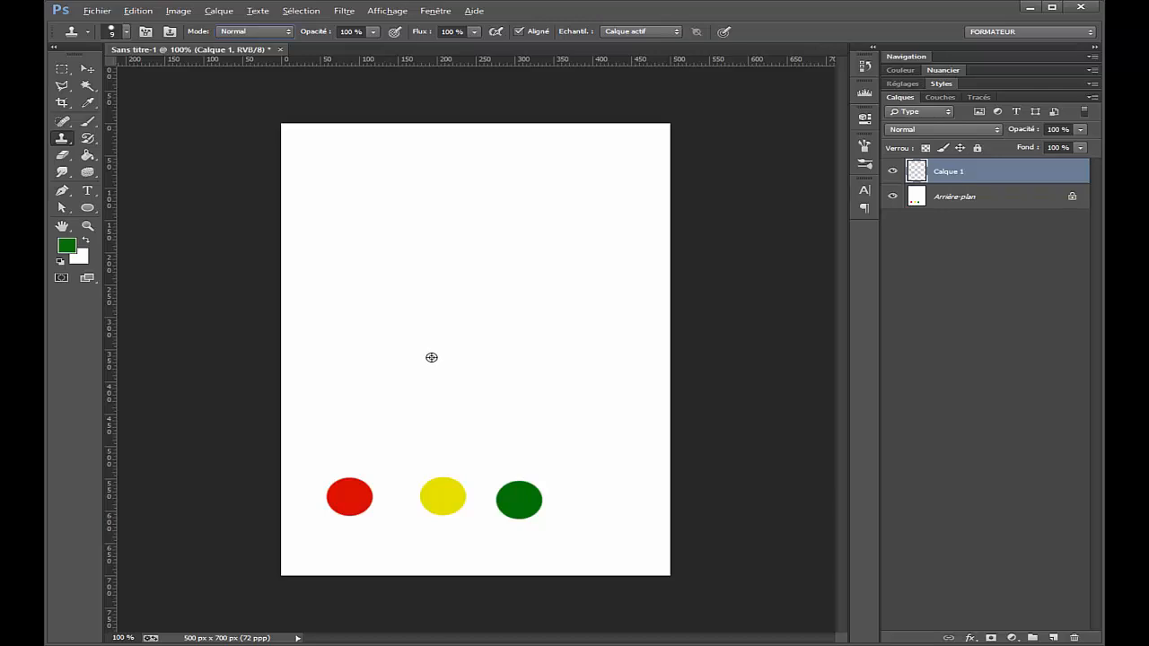
pyautogui.press('alt')
pyautogui.click(664, 33)
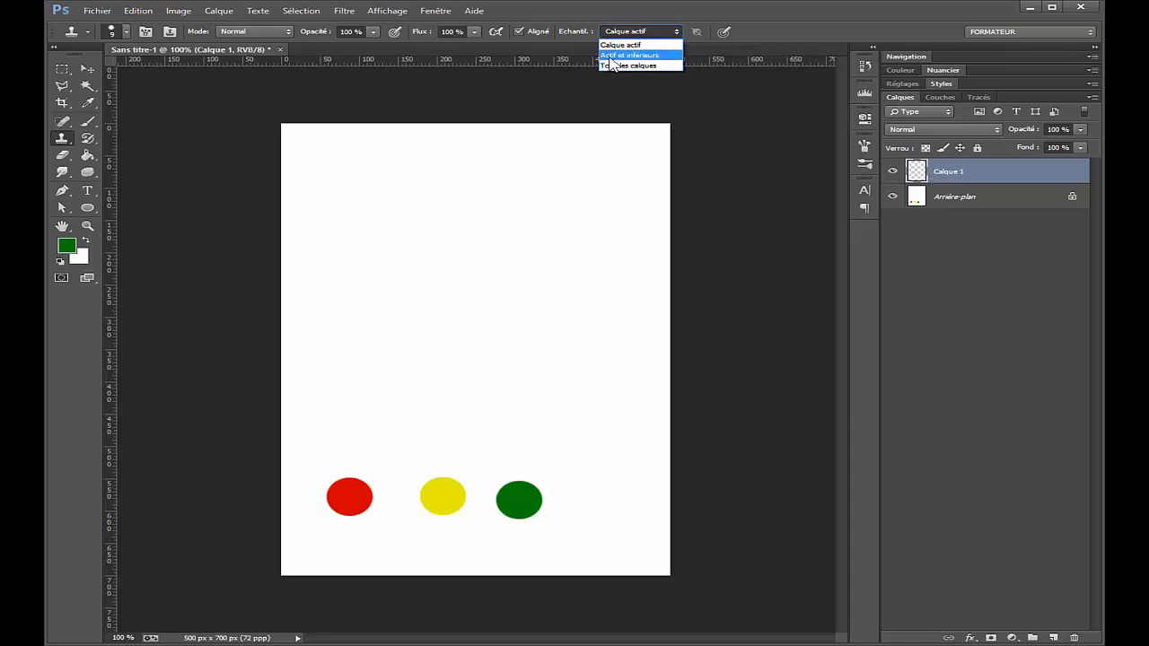
pyautogui.click(612, 57)
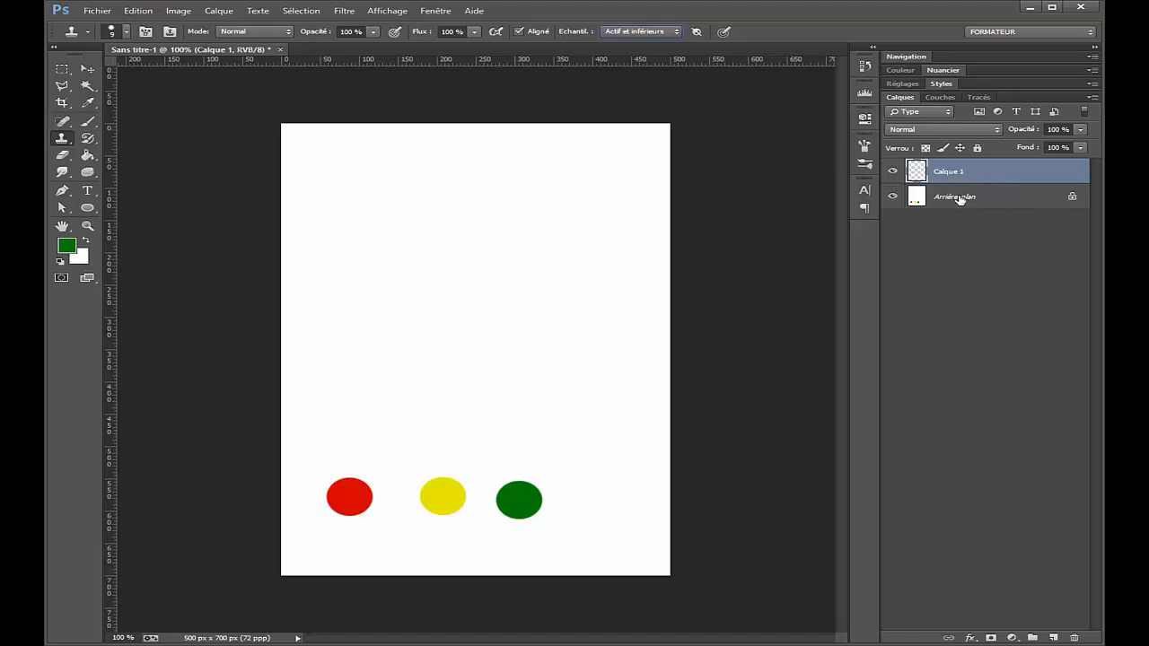
pyautogui.click(674, 32)
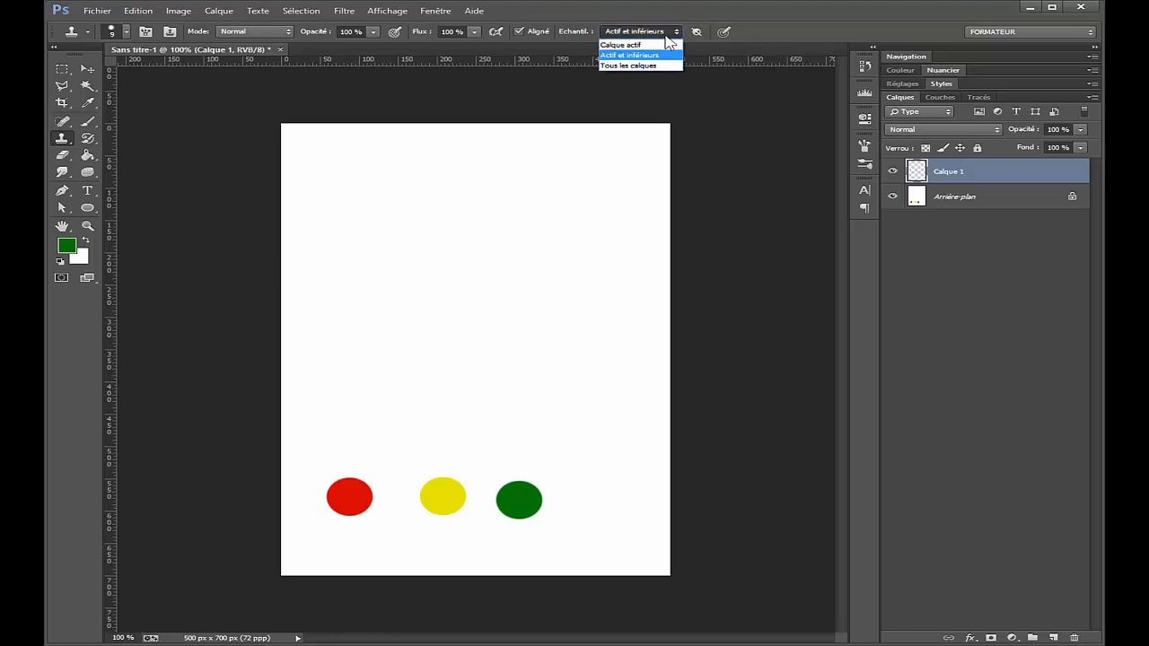
pyautogui.click(669, 45)
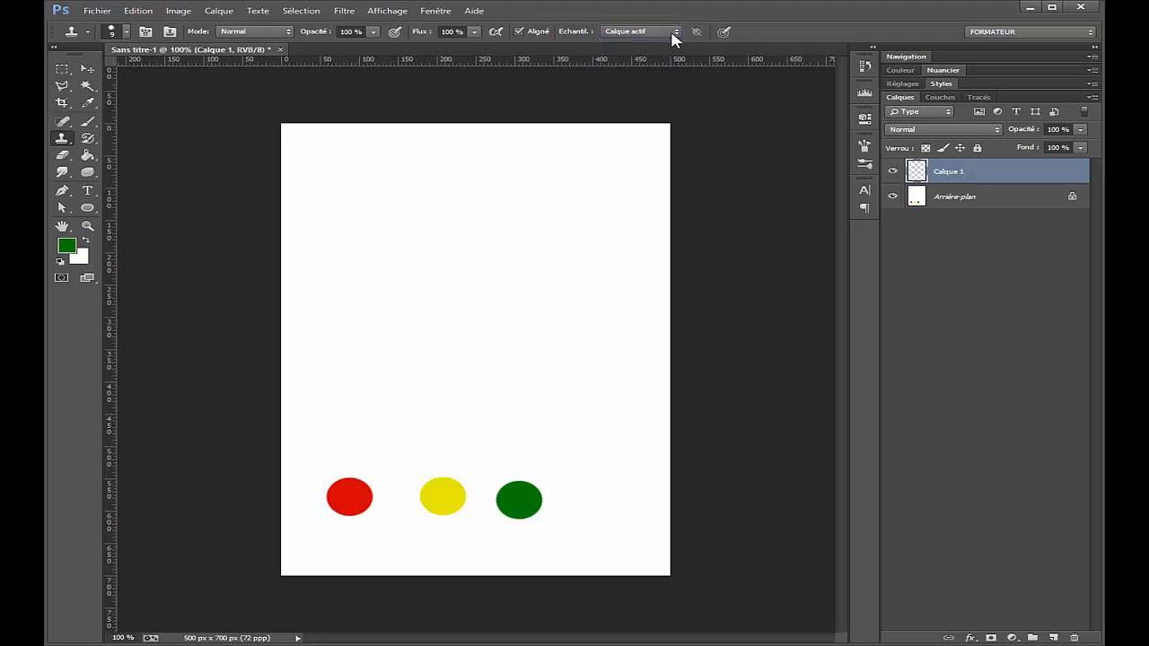
# Step: Set the Clone Stamp to sample from Tous les calques and take the red dot as the clone source
pyautogui.click(674, 33)
pyautogui.click(652, 65)
pyautogui.click(430, 364)
# Step: Enlarge the Clone Stamp brush to 35 px, and increase its size further to 48 px
pyautogui.press(']')
pyautogui.press(']')
pyautogui.press(']')
pyautogui.press(']')
pyautogui.press(']')
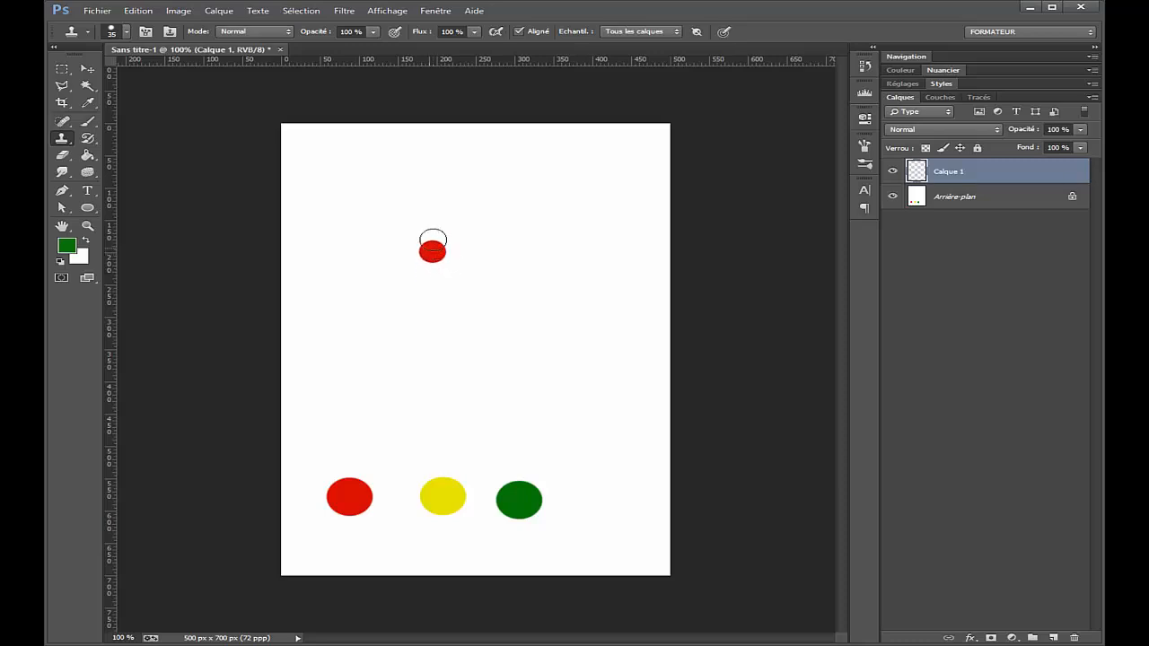
pyautogui.rightClick(457, 285)
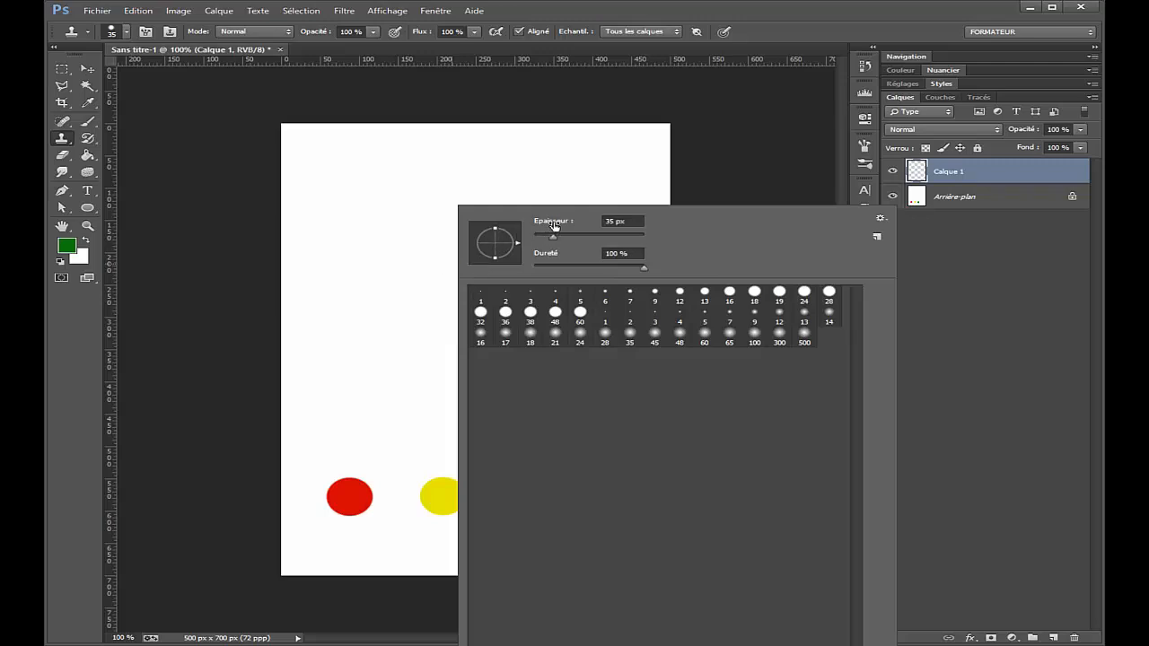
pyautogui.moveTo(554, 226)
pyautogui.mouseDown()
pyautogui.moveTo(576, 226)
pyautogui.moveTo(564, 226)
pyautogui.mouseUp()
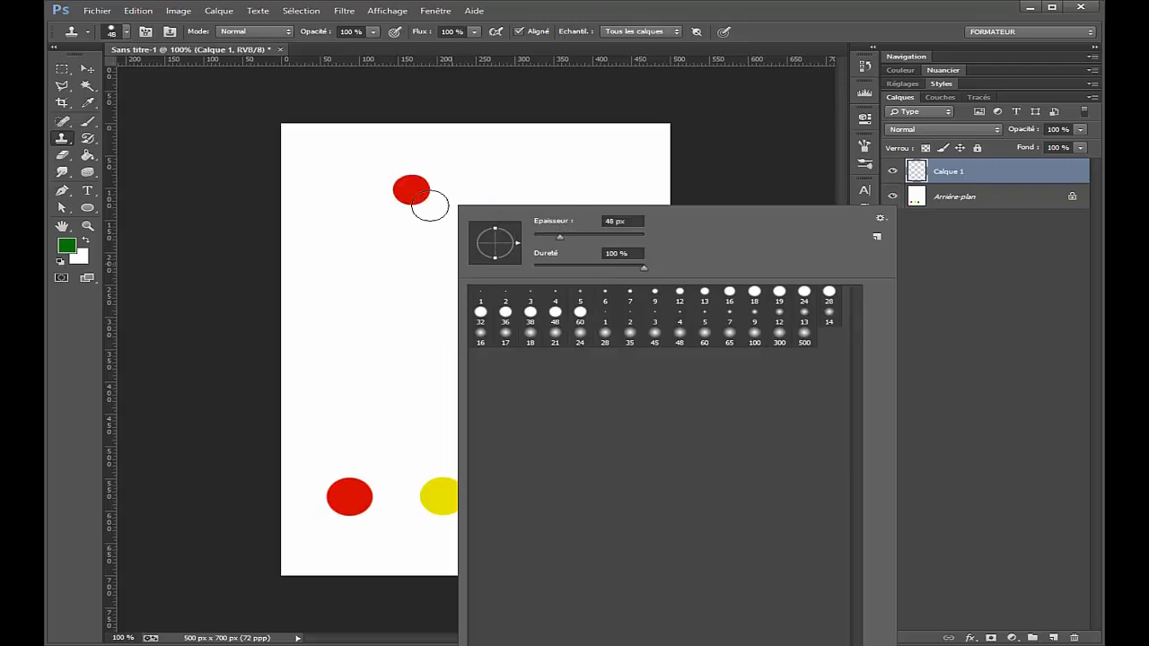
pyautogui.click(631, 8)
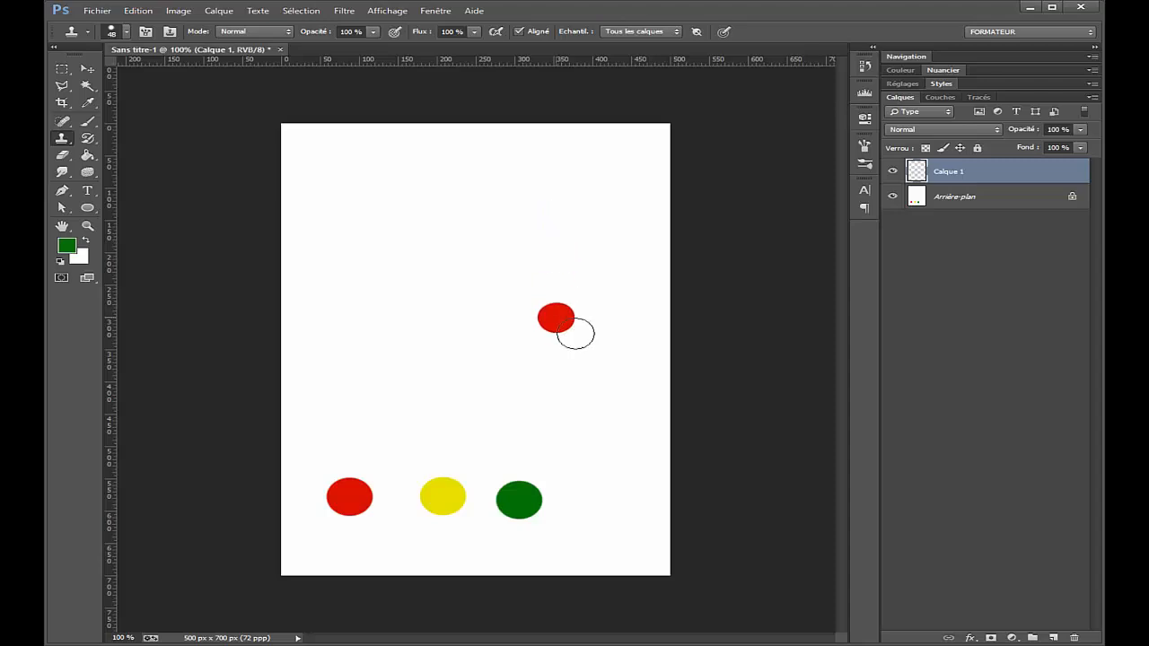
# Step: Reduce the Clone Stamp brush to 25 px and clone the red and yellow dots onto Calque 1 near the canvas's upper edge
pyautogui.press('[')
pyautogui.press('[')
pyautogui.press('[')
pyautogui.press('[')
pyautogui.press('[')
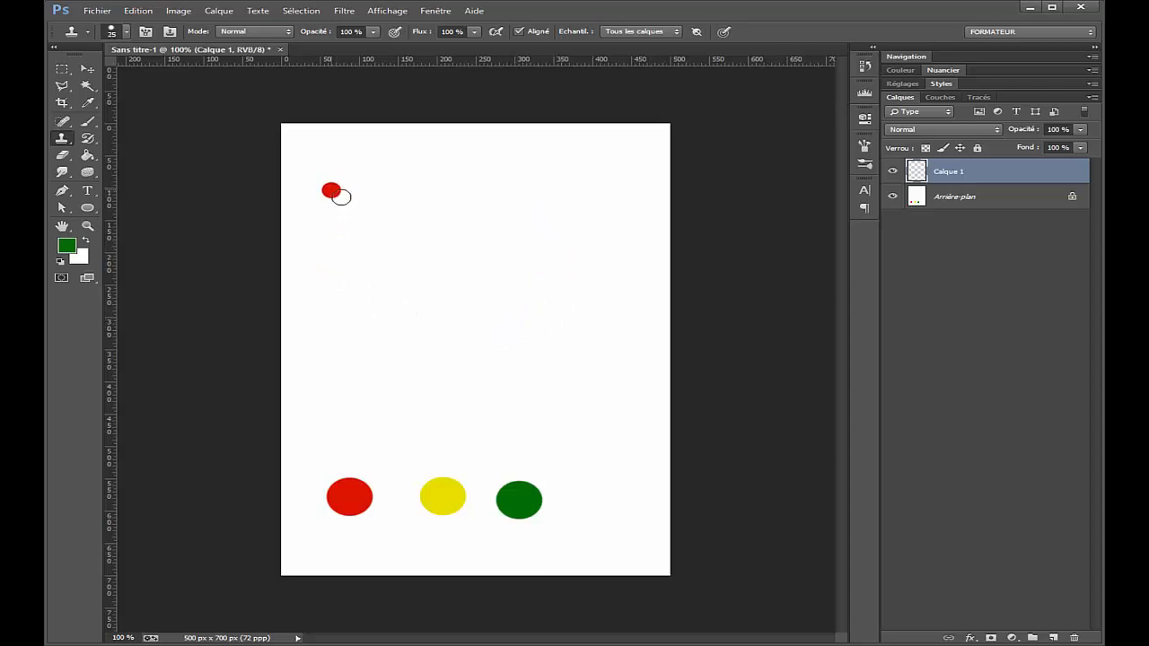
pyautogui.moveTo(335, 195)
pyautogui.mouseDown()
pyautogui.moveTo(362, 219)
pyautogui.moveTo(363, 191)
pyautogui.moveTo(338, 208)
pyautogui.moveTo(364, 213)
pyautogui.moveTo(353, 184)
pyautogui.moveTo(333, 195)
pyautogui.moveTo(331, 218)
pyautogui.moveTo(361, 209)
pyautogui.moveTo(345, 189)
pyautogui.moveTo(320, 207)
pyautogui.mouseUp()
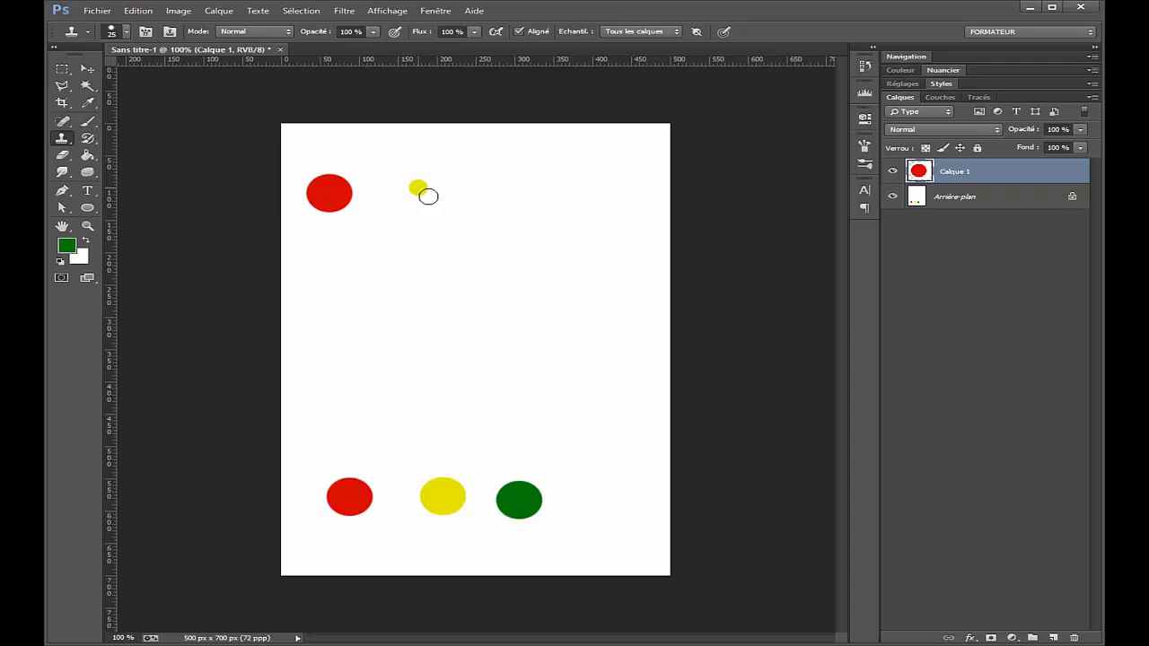
pyautogui.moveTo(416, 189); pyautogui.dragTo(441, 211)
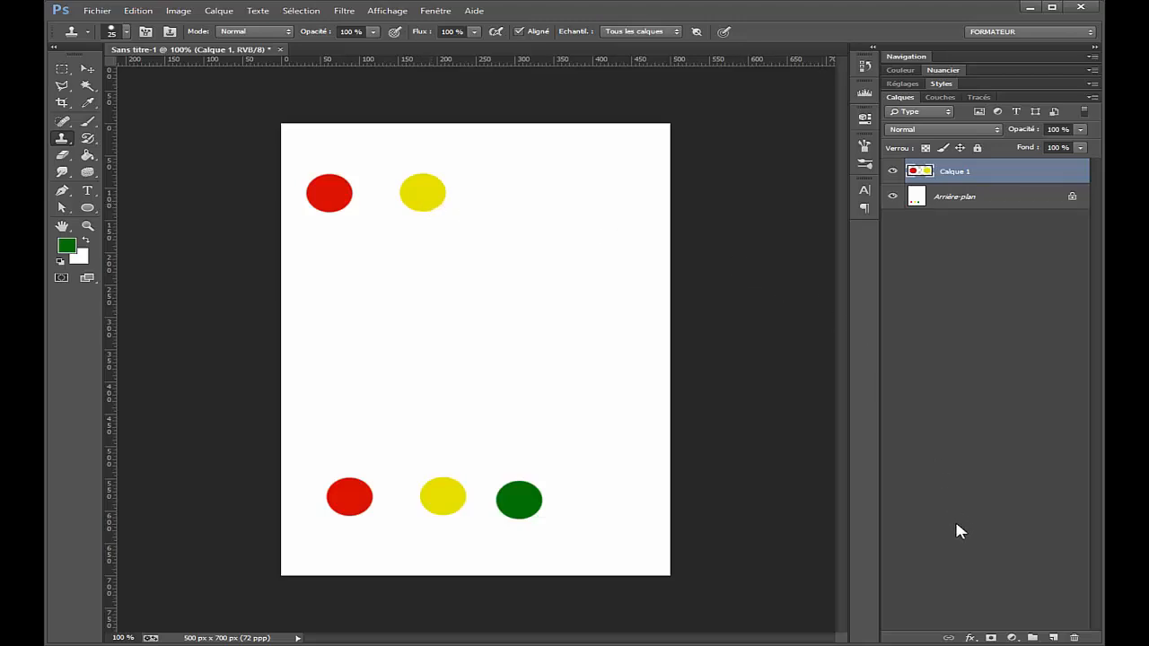
# Step: Add a gradient map adjustment layer above Calque 1 and apply the violet-to-orange gradient preset
pyautogui.click(1012, 637)
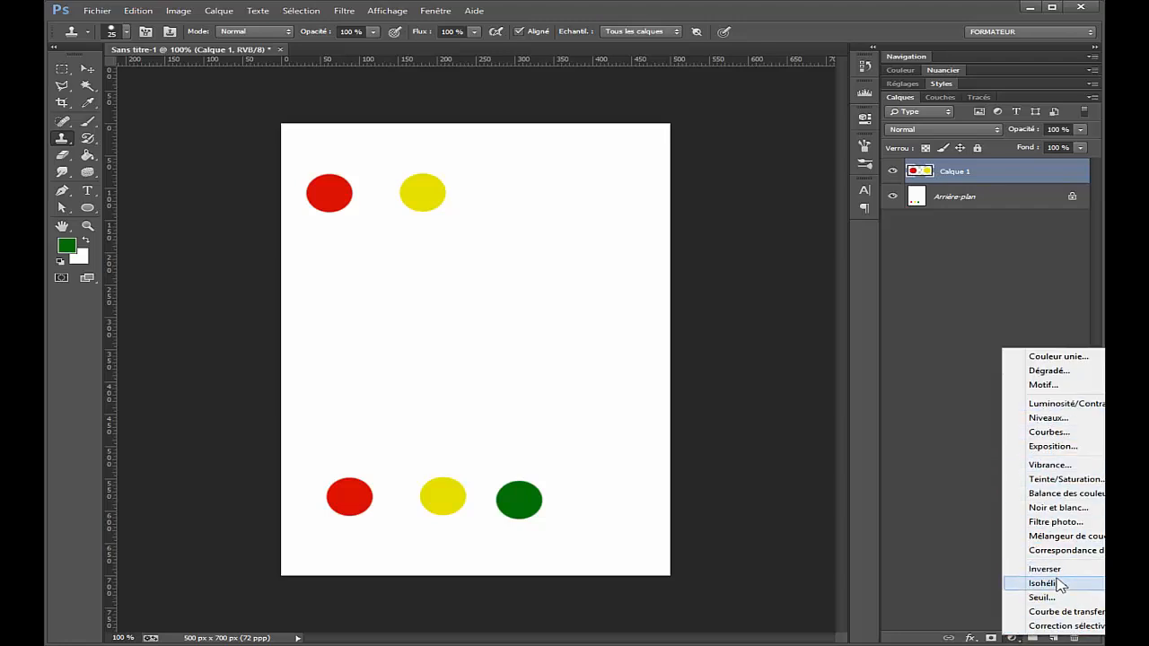
pyautogui.click(1064, 612)
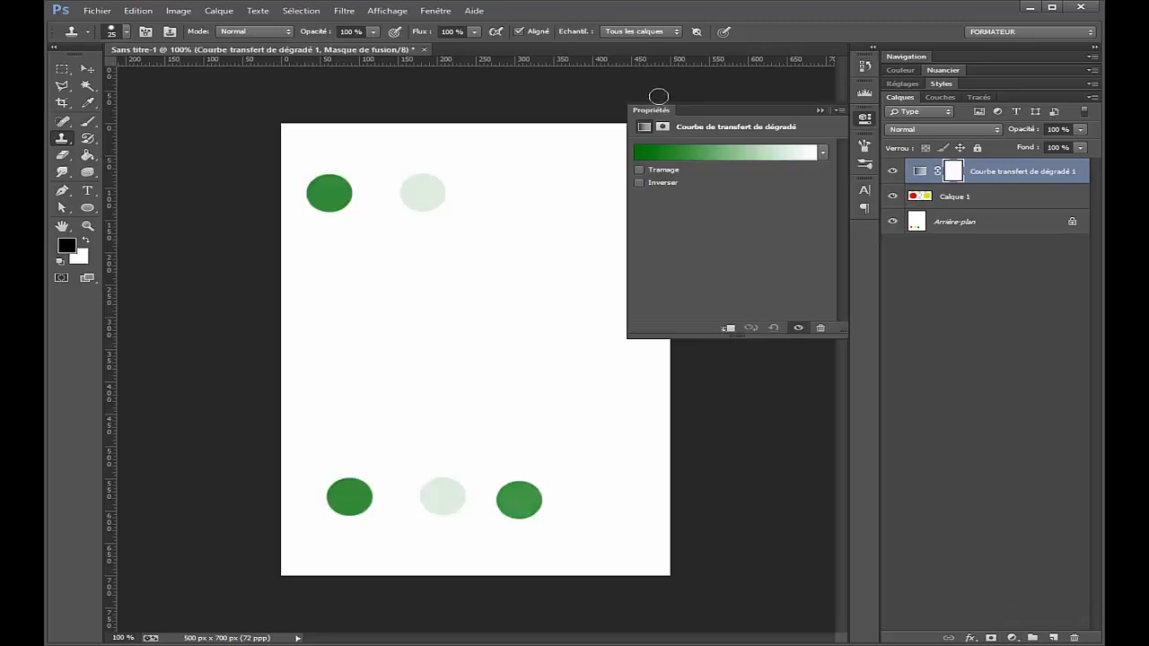
pyautogui.click(783, 157)
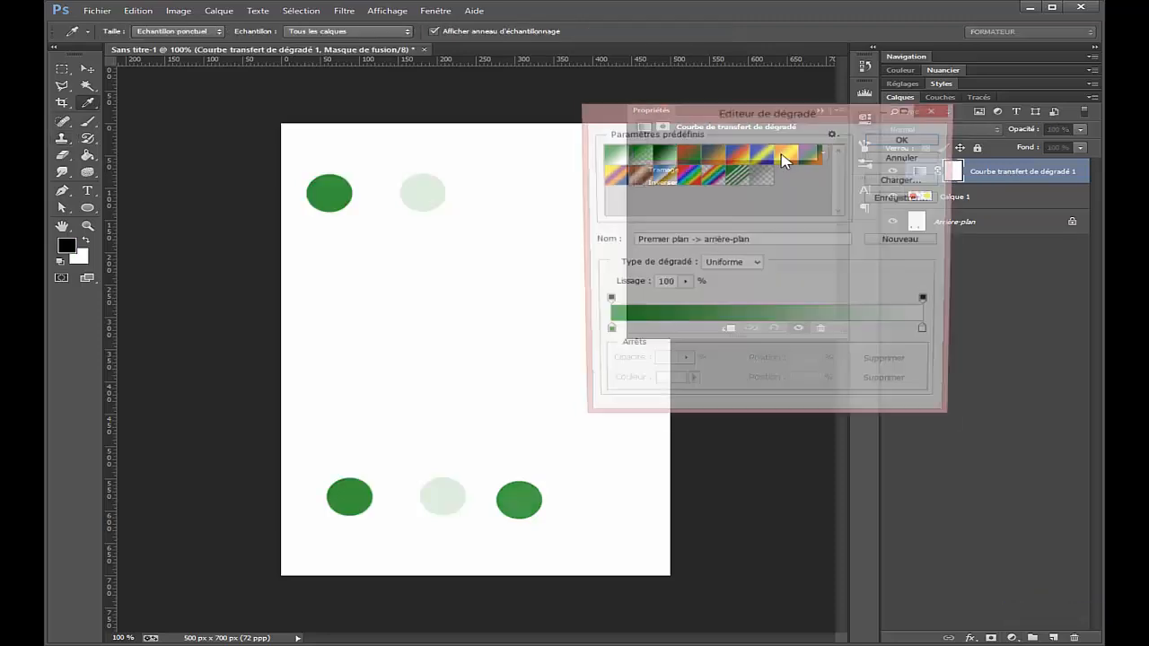
pyautogui.click(721, 169)
pyautogui.click(905, 139)
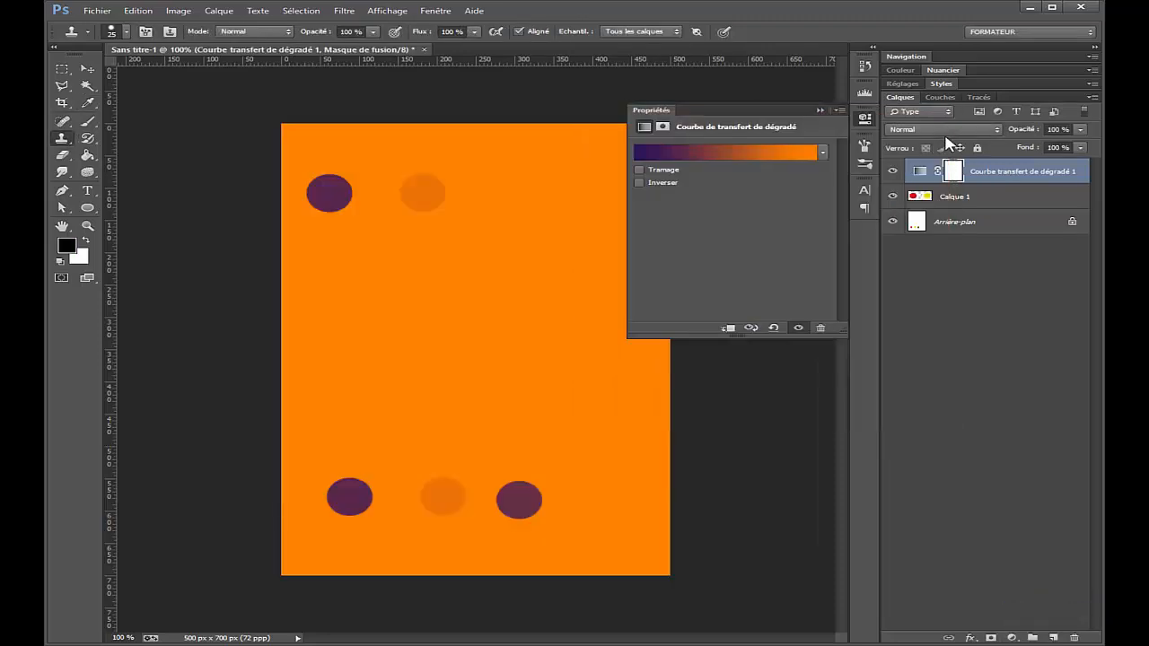
# Step: Set the gradient map layer's blend mode to Eclaircir and toggle its visibility to compare the dot colours
pyautogui.click(935, 131)
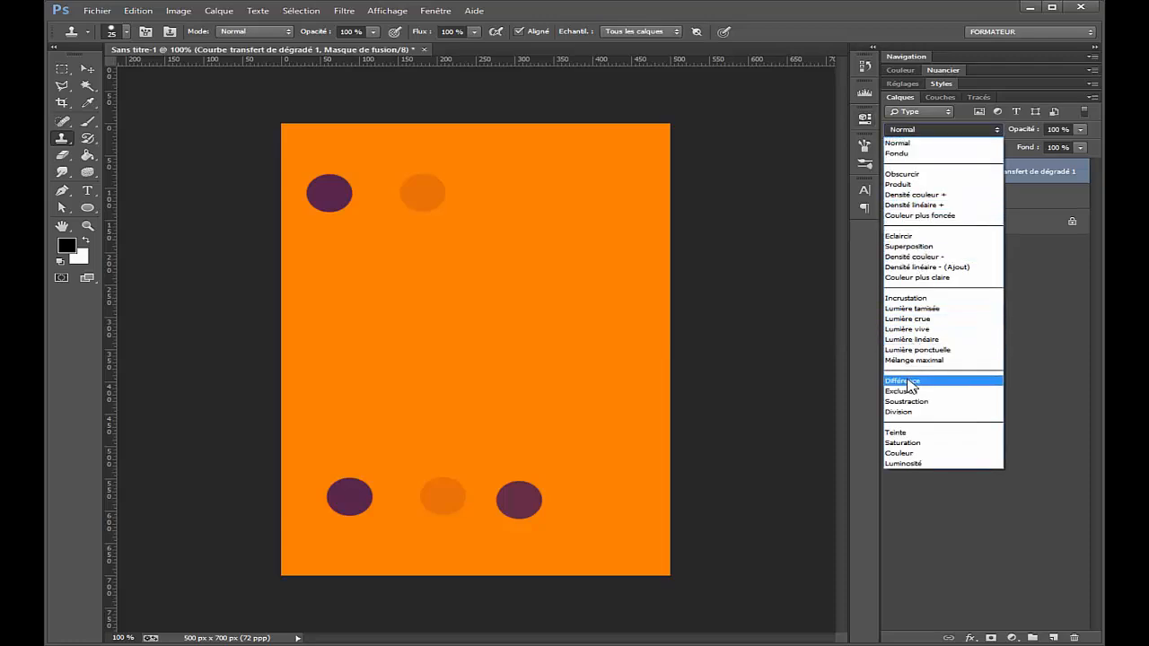
pyautogui.click(919, 236)
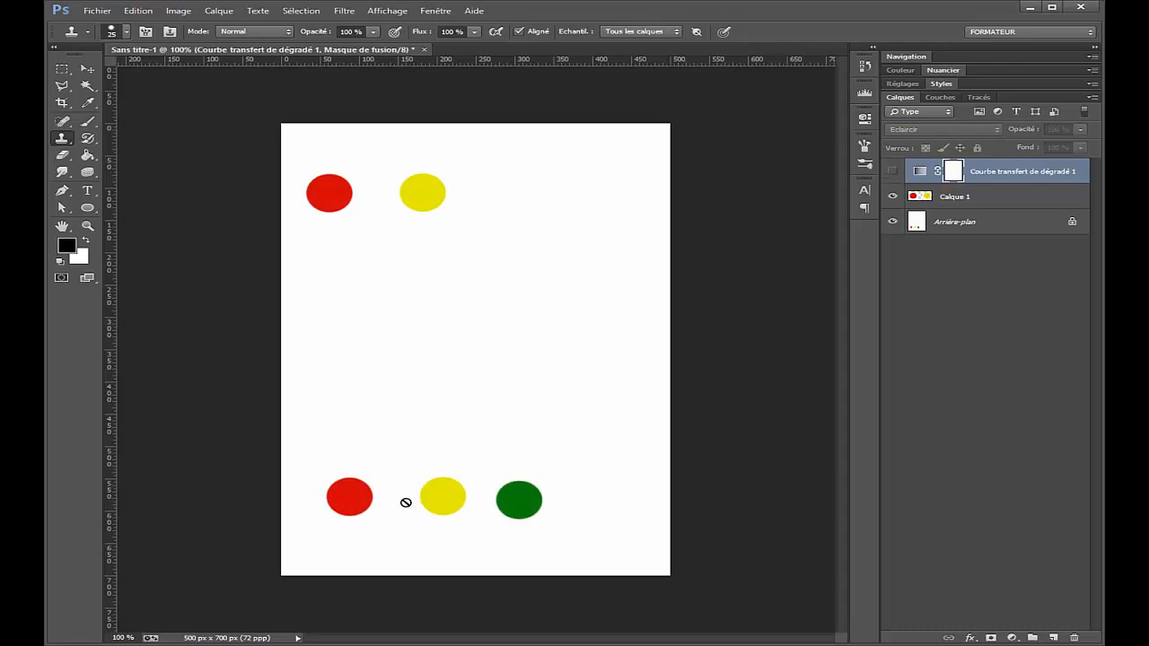
pyautogui.click(903, 176)
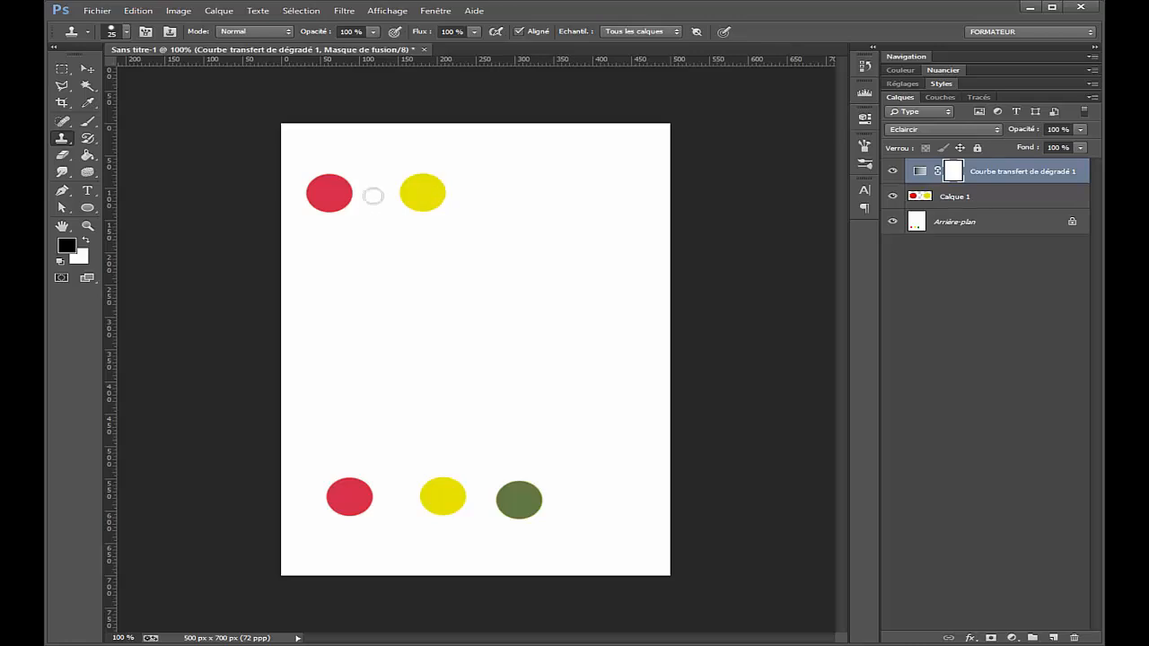
# Step: Replace Calque 1 with an empty layer below the gradient map and clone the three dots near the canvas's upper edge
pyautogui.click(983, 206)
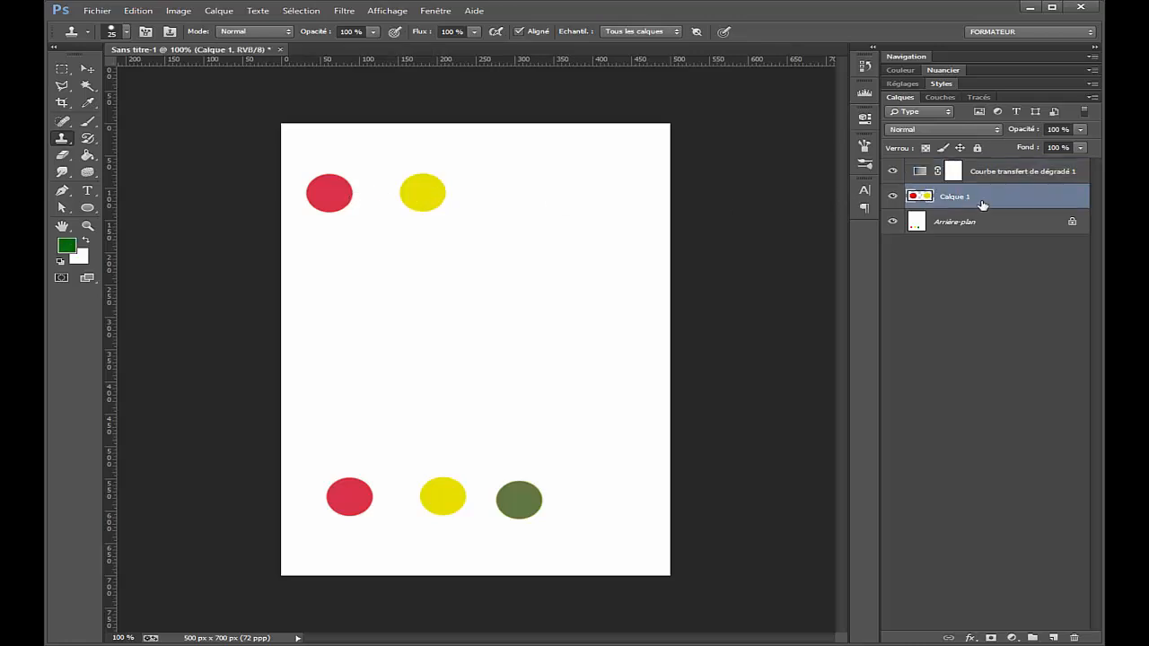
pyautogui.click(1073, 638)
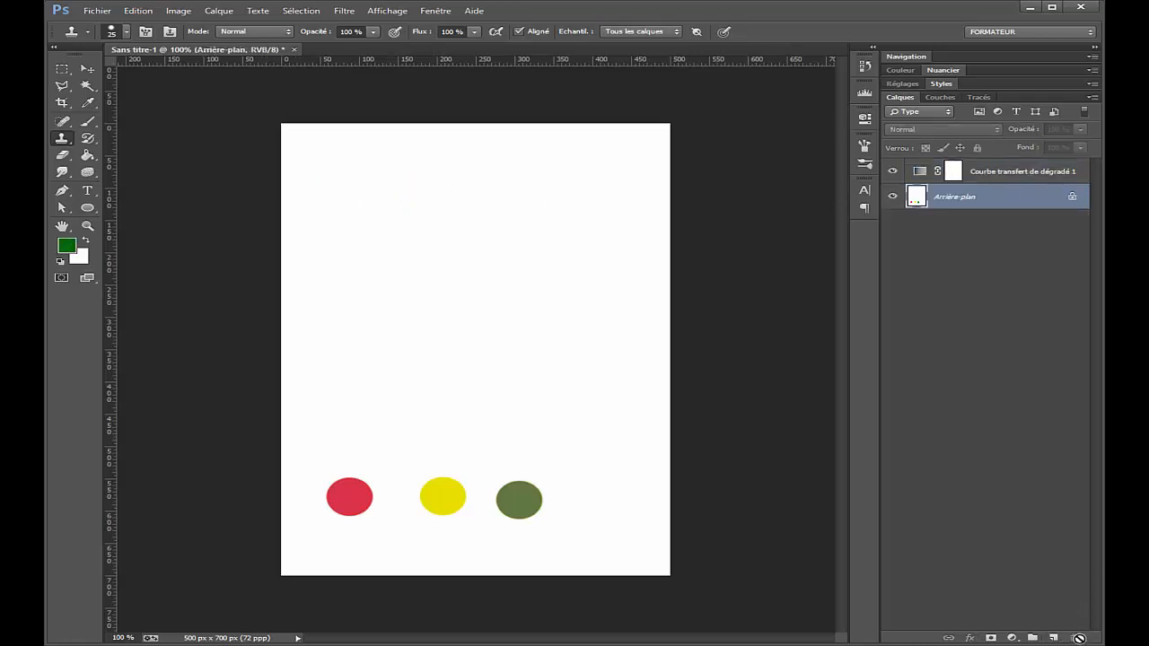
pyautogui.click(1054, 638)
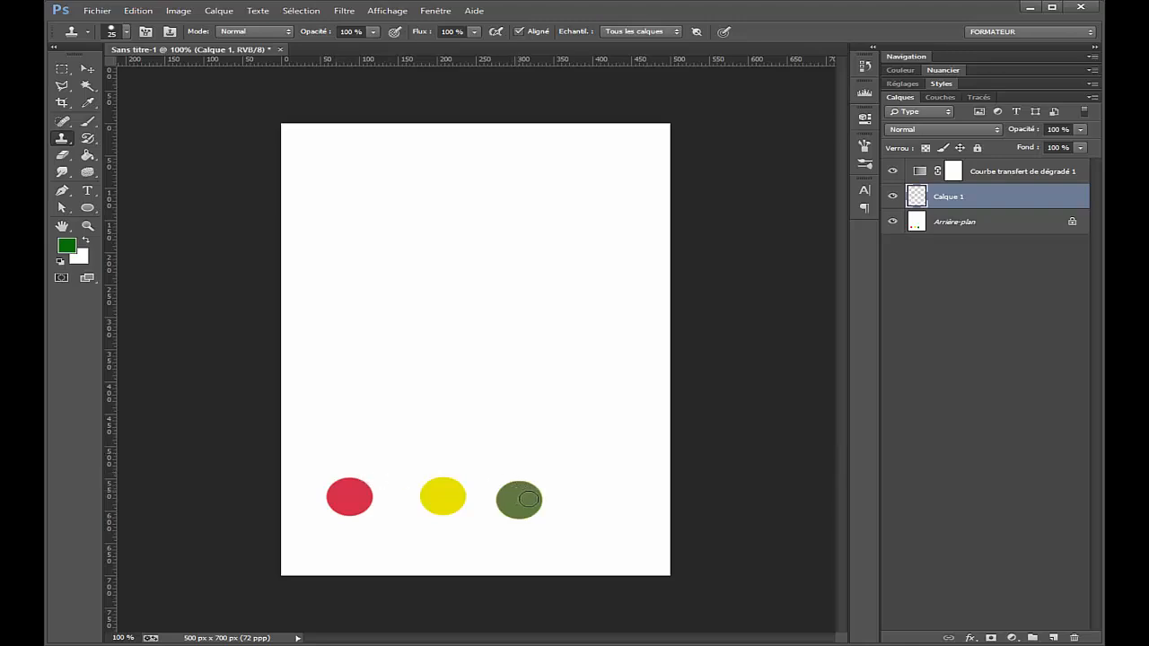
pyautogui.keyDown('alt'); pyautogui.click(348, 497); pyautogui.keyUp('alt')
pyautogui.moveTo(336, 184)
pyautogui.mouseDown()
pyautogui.moveTo(348, 219)
pyautogui.moveTo(350, 184)
pyautogui.moveTo(337, 194)
pyautogui.moveTo(353, 218)
pyautogui.moveTo(363, 178)
pyautogui.moveTo(355, 214)
pyautogui.moveTo(374, 194)
pyautogui.moveTo(464, 191)
pyautogui.moveTo(381, 193)
pyautogui.moveTo(419, 200)
pyautogui.moveTo(414, 211)
pyautogui.moveTo(509, 208)
pyautogui.moveTo(442, 212)
pyautogui.moveTo(467, 196)
pyautogui.moveTo(453, 205)
pyautogui.moveTo(524, 192)
pyautogui.moveTo(497, 182)
pyautogui.moveTo(514, 202)
pyautogui.moveTo(490, 209)
pyautogui.moveTo(521, 208)
pyautogui.mouseUp()
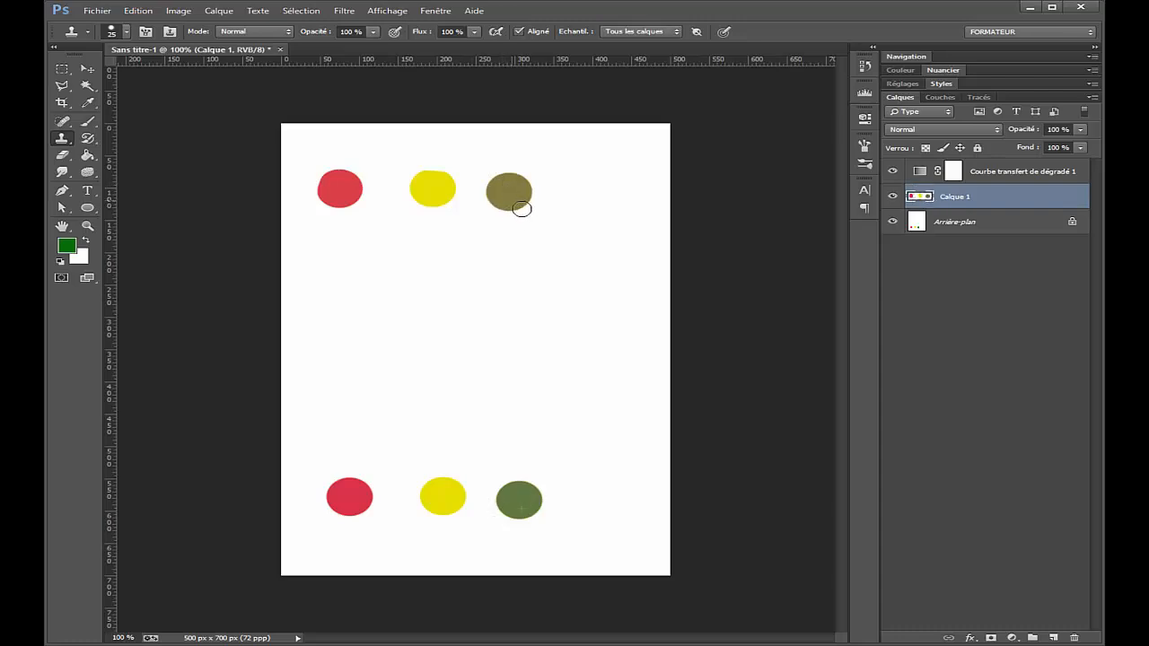
# Step: Toggle the visibility of the gradient map and Calque 1 to compare the original and cloned dot colours
pyautogui.moveTo(898, 179); pyautogui.dragTo(899, 201)
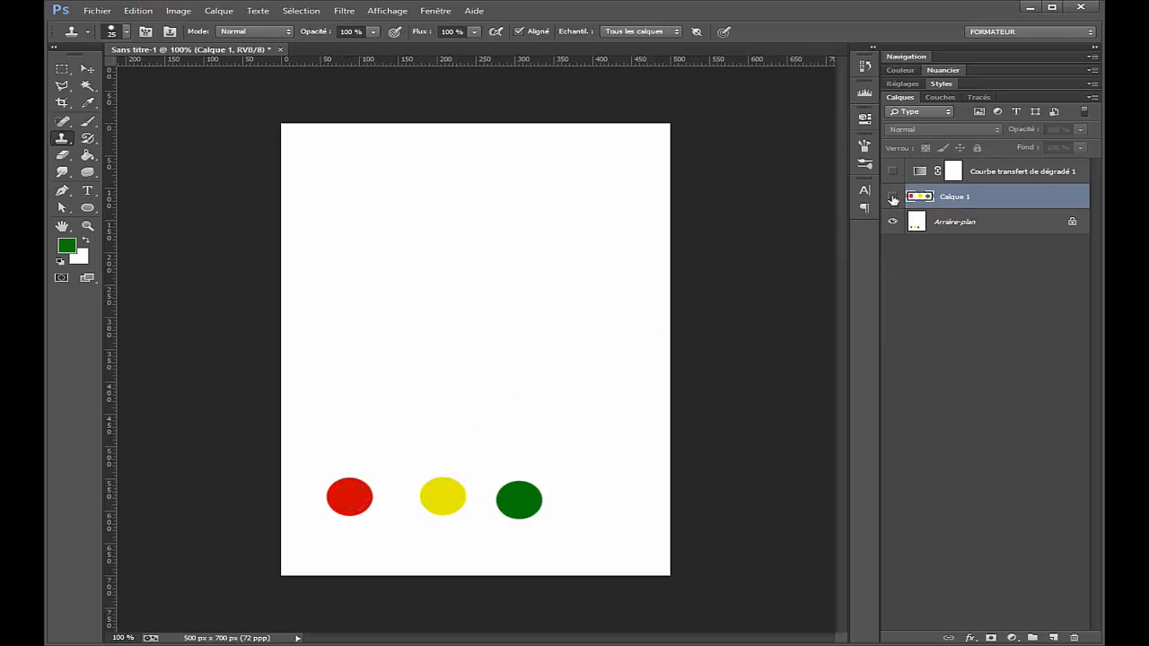
pyautogui.click(896, 173)
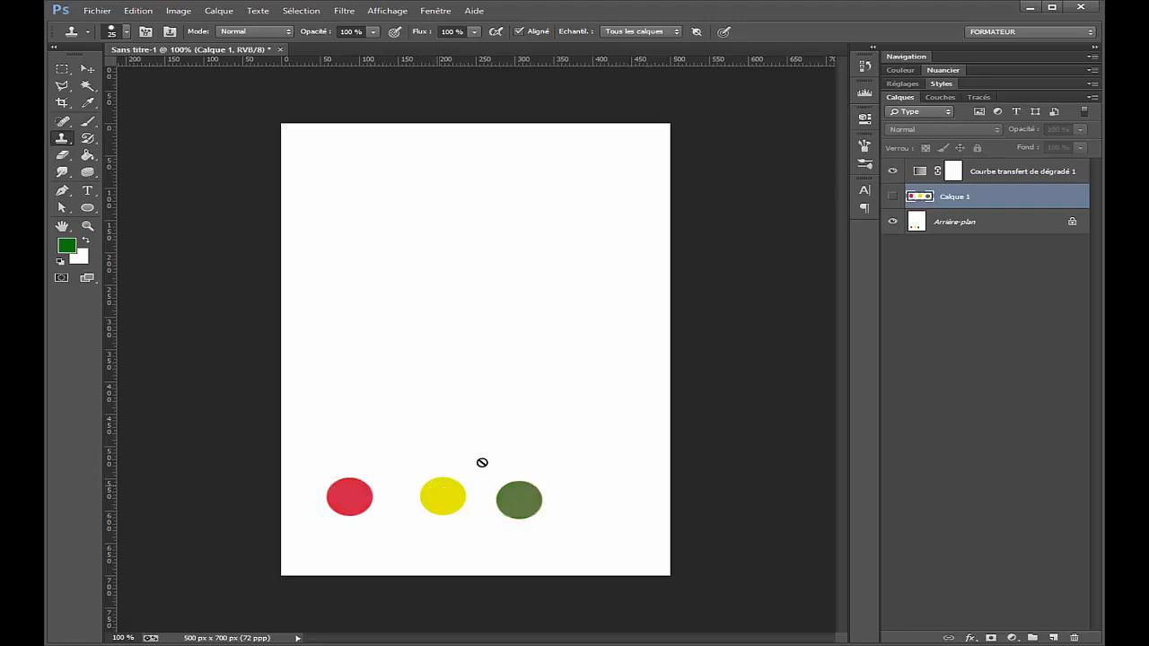
pyautogui.click(893, 171)
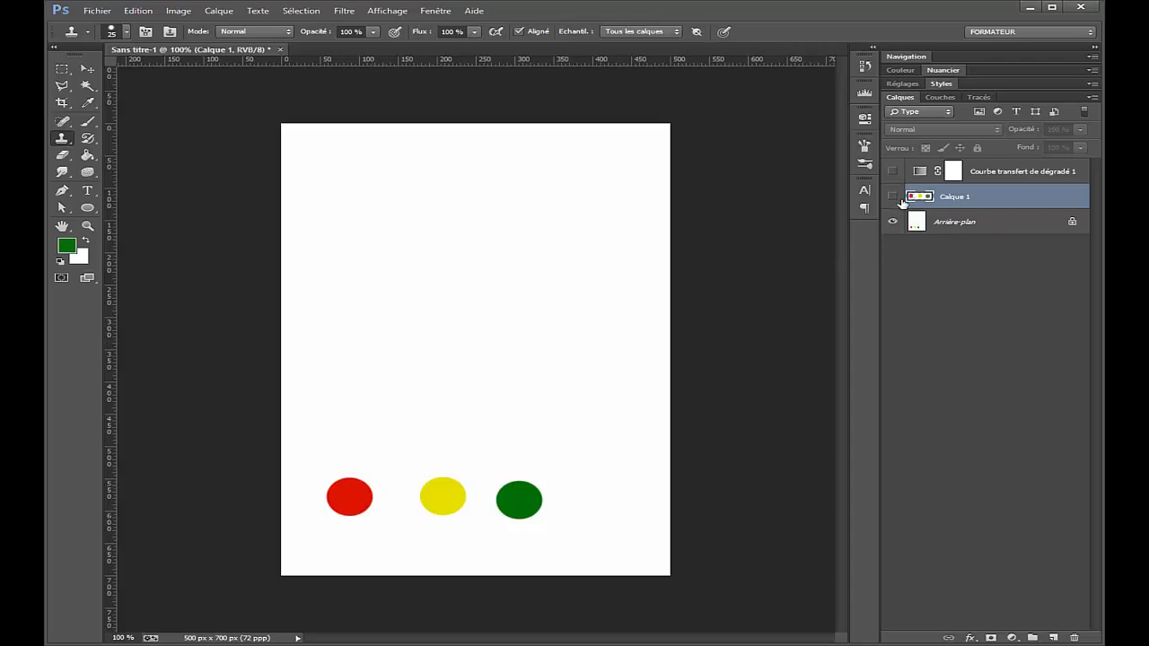
pyautogui.click(892, 196)
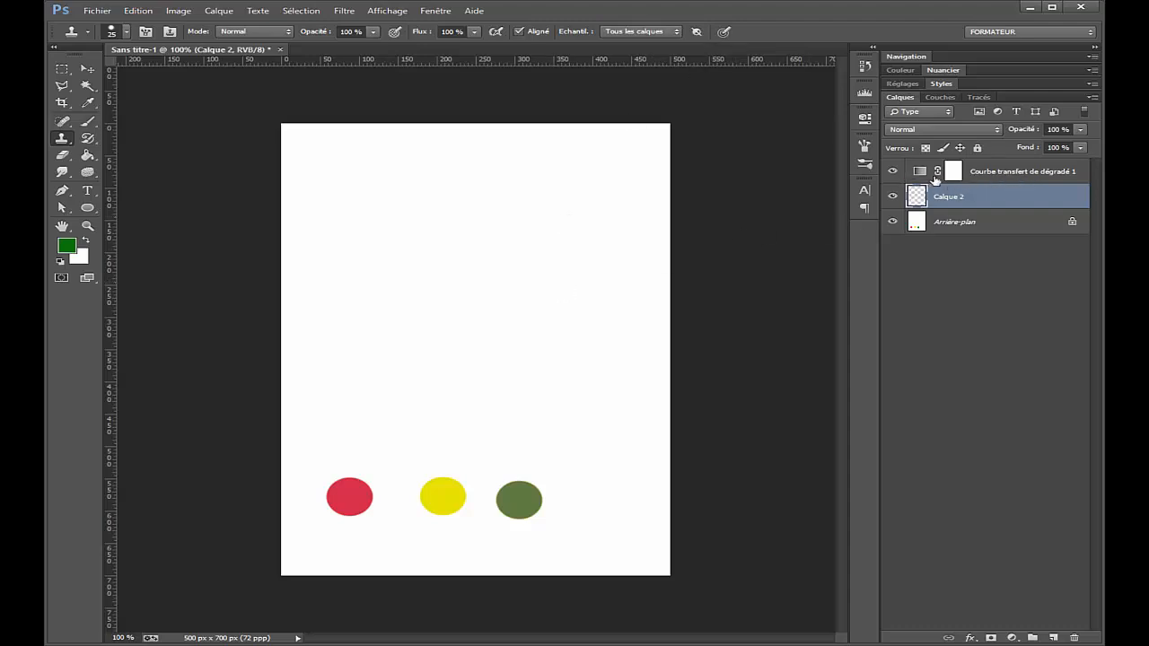
# Step: Make the Clone Stamp ignore adjustment layers, clone the three dots onto Calque 2, and hide the gradient map layer
pyautogui.click(696, 32)
pyautogui.moveTo(330, 170)
pyautogui.mouseDown()
pyautogui.moveTo(341, 225)
pyautogui.moveTo(355, 152)
pyautogui.moveTo(342, 182)
pyautogui.moveTo(346, 169)
pyautogui.moveTo(325, 173)
pyautogui.moveTo(472, 168)
pyautogui.moveTo(518, 195)
pyautogui.mouseUp()
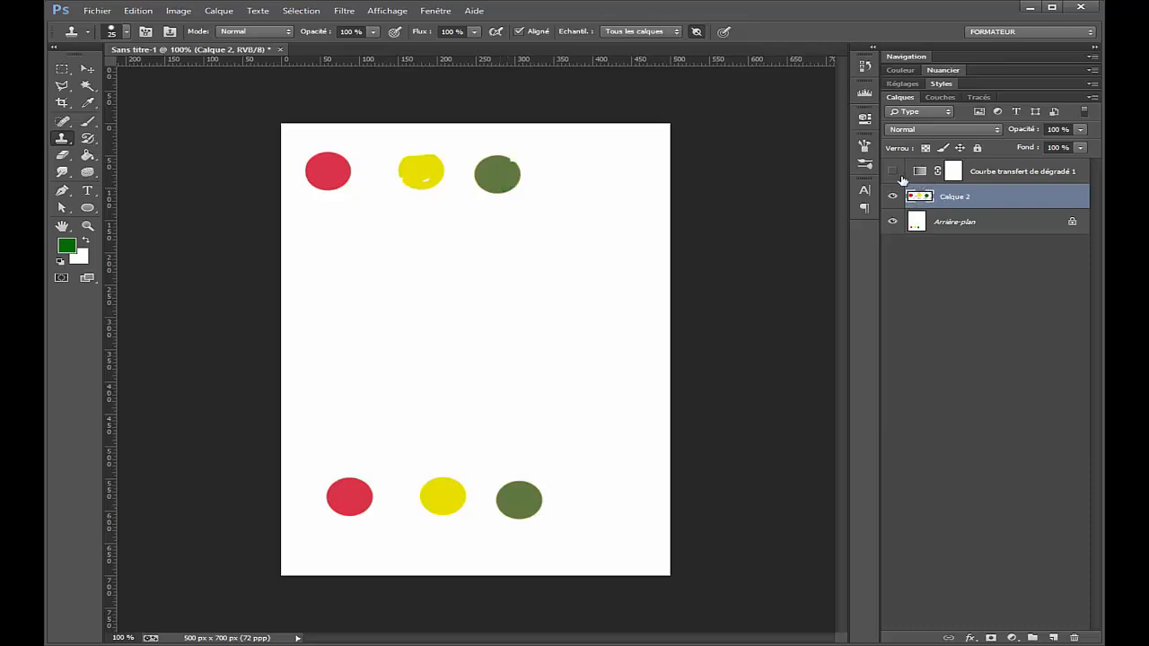
pyautogui.click(900, 177)
pyautogui.click(901, 176)
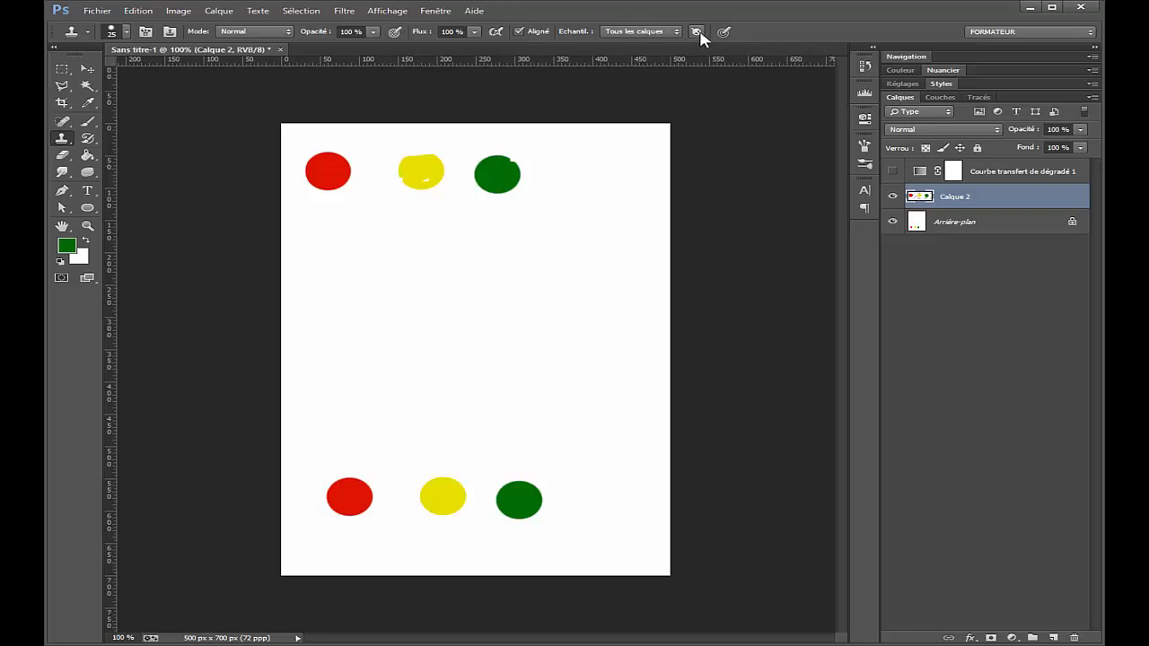
# Step: Display the Clone Source settings, dock them with the collapsed panels, and reopen them from there
pyautogui.click(169, 33)
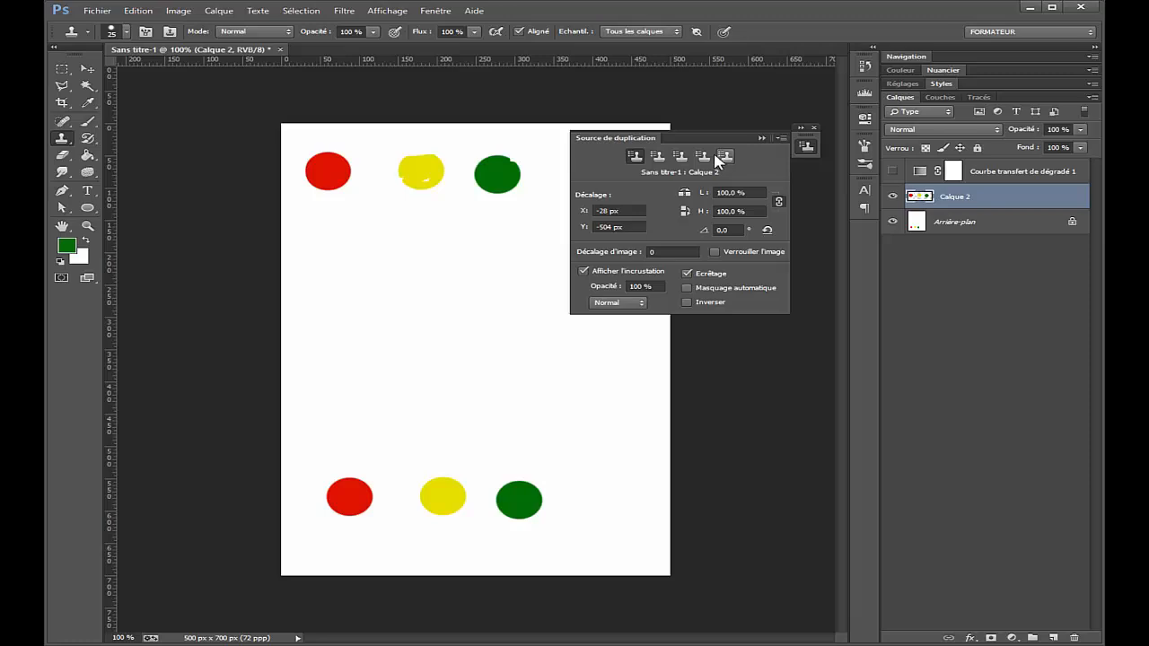
pyautogui.moveTo(807, 143)
pyautogui.mouseDown()
pyautogui.moveTo(857, 159)
pyautogui.moveTo(863, 216)
pyautogui.mouseUp()
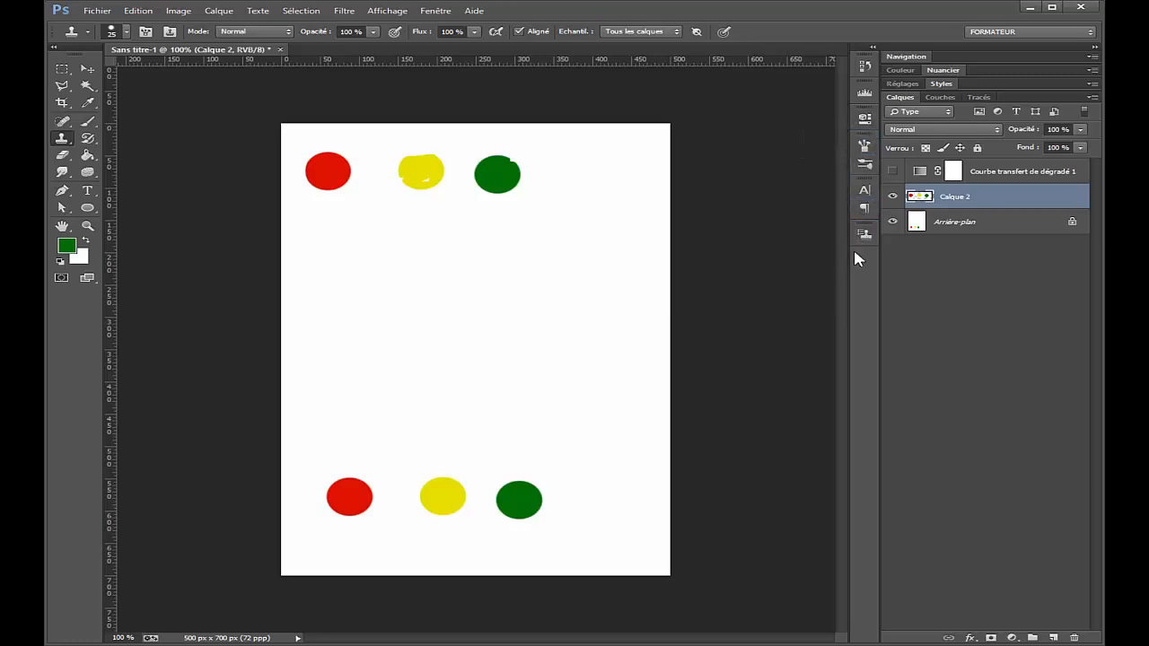
pyautogui.click(865, 235)
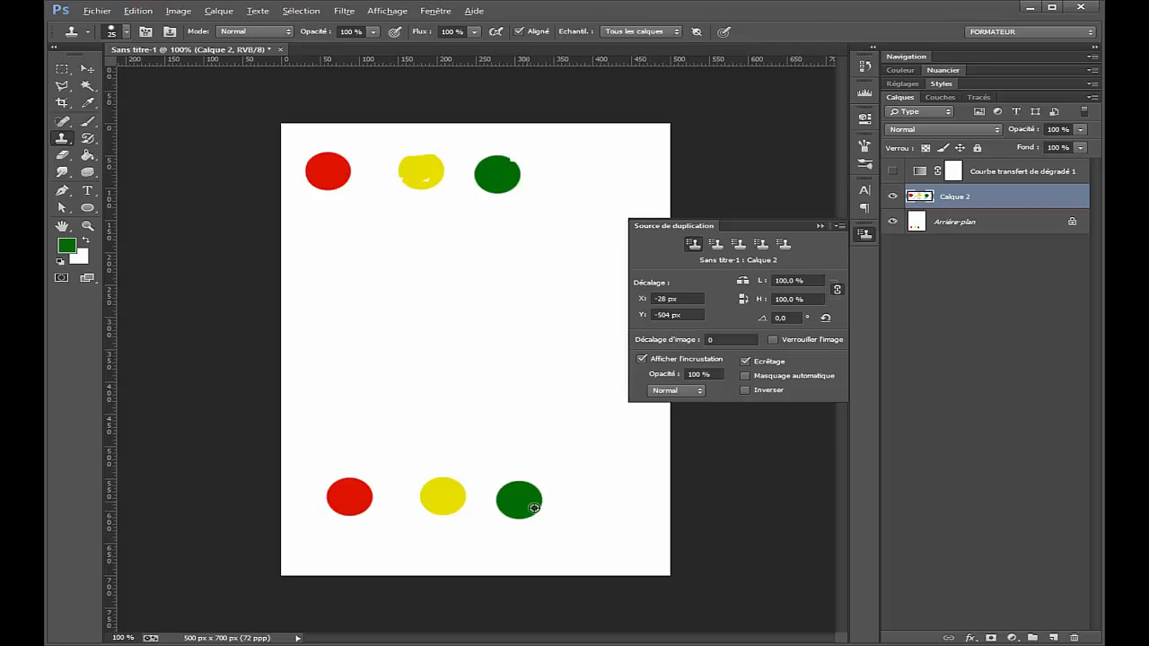
# Step: Sample the red, yellow and green dots one after another and clone each into the middle of the canvas on Calque 2
pyautogui.press('alt')
pyautogui.press('alt')
pyautogui.keyDown('alt'); pyautogui.click(358, 503); pyautogui.keyUp('alt')
pyautogui.moveTo(358, 285)
pyautogui.mouseDown()
pyautogui.moveTo(381, 288)
pyautogui.moveTo(364, 290)
pyautogui.mouseUp()
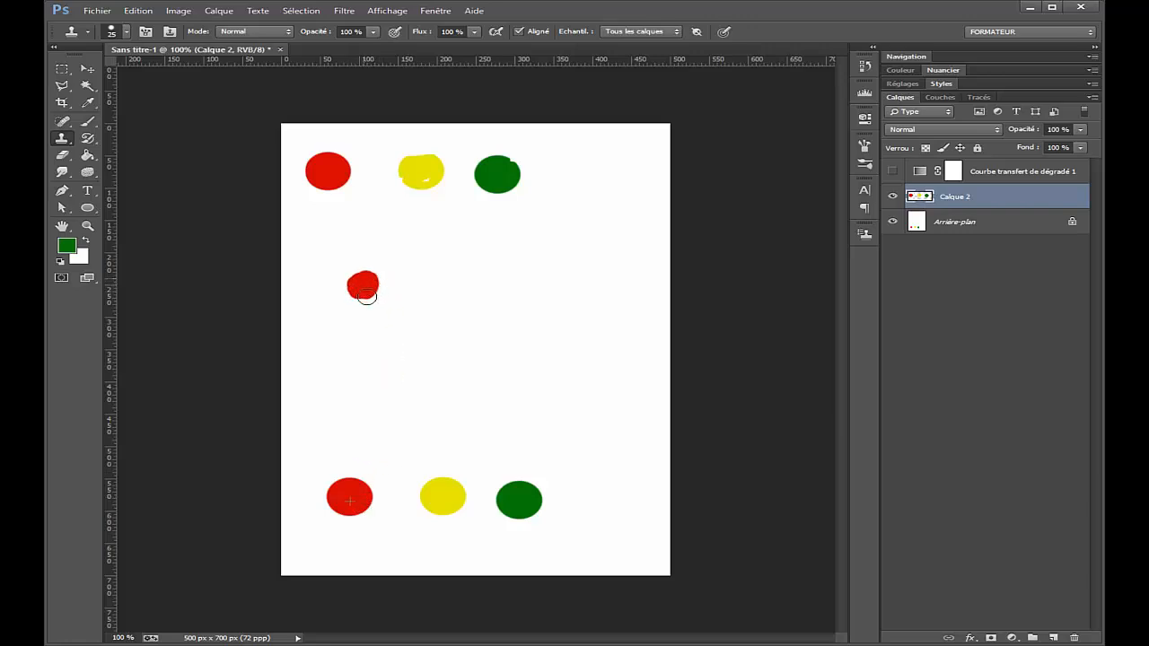
pyautogui.keyDown('alt'); pyautogui.click(459, 499); pyautogui.keyUp('alt')
pyautogui.moveTo(538, 368)
pyautogui.mouseDown()
pyautogui.moveTo(562, 385)
pyautogui.moveTo(550, 369)
pyautogui.moveTo(551, 389)
pyautogui.moveTo(539, 372)
pyautogui.moveTo(541, 401)
pyautogui.moveTo(536, 387)
pyautogui.mouseUp()
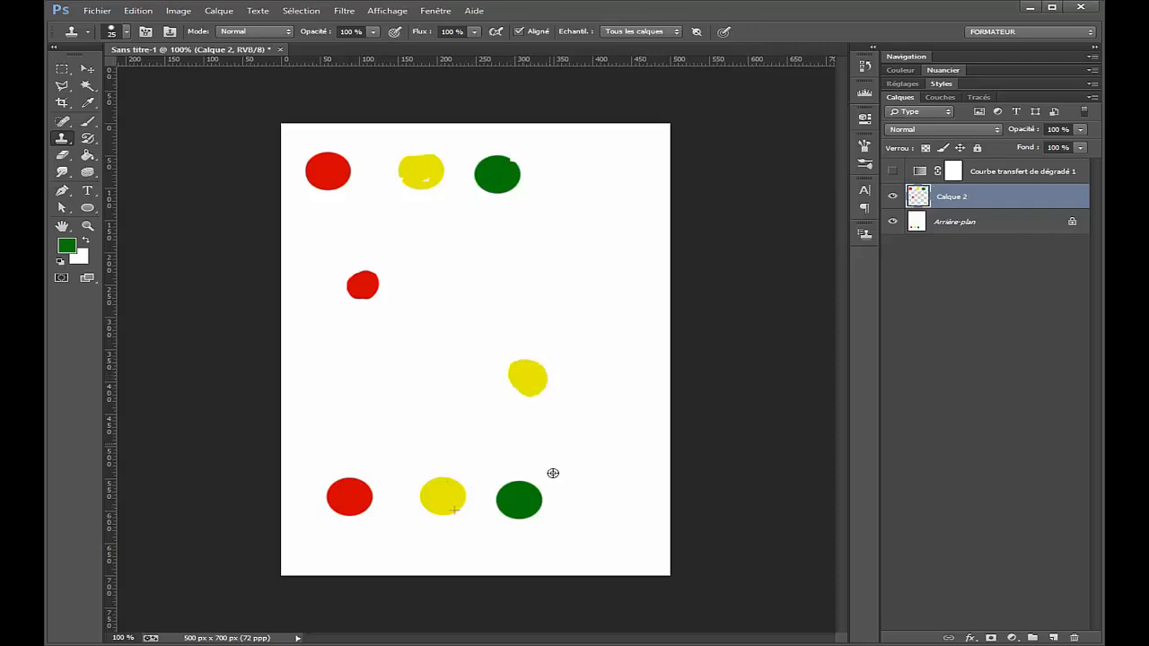
pyautogui.keyDown('alt'); pyautogui.click(529, 501); pyautogui.keyUp('alt')
pyautogui.moveTo(395, 334)
pyautogui.mouseDown()
pyautogui.moveTo(360, 357)
pyautogui.moveTo(375, 349)
pyautogui.mouseUp()
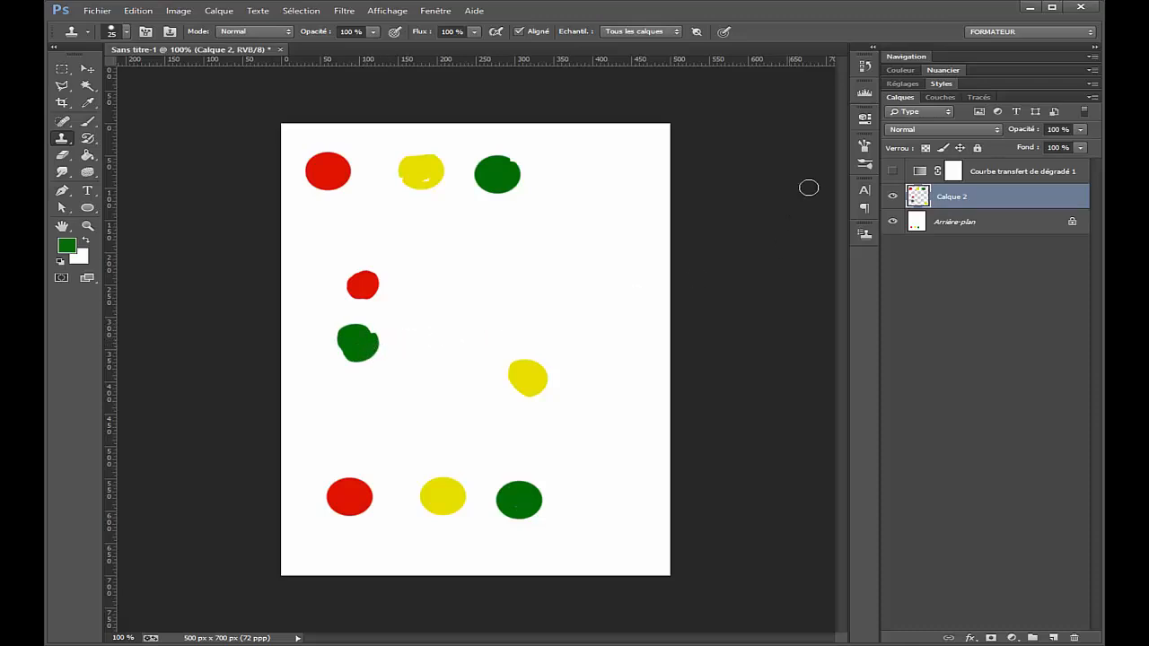
# Step: Store the red, yellow and green dots as the first, second and third clone sources
pyautogui.click(864, 235)
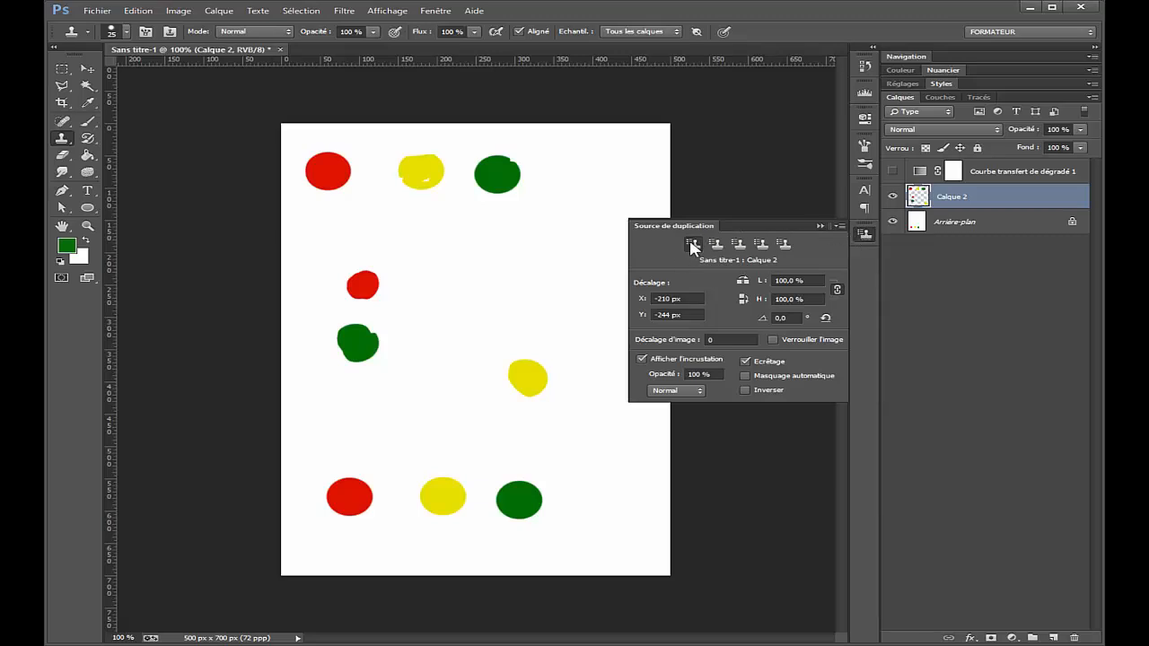
pyautogui.keyDown('alt'); pyautogui.click(362, 502); pyautogui.keyUp('alt')
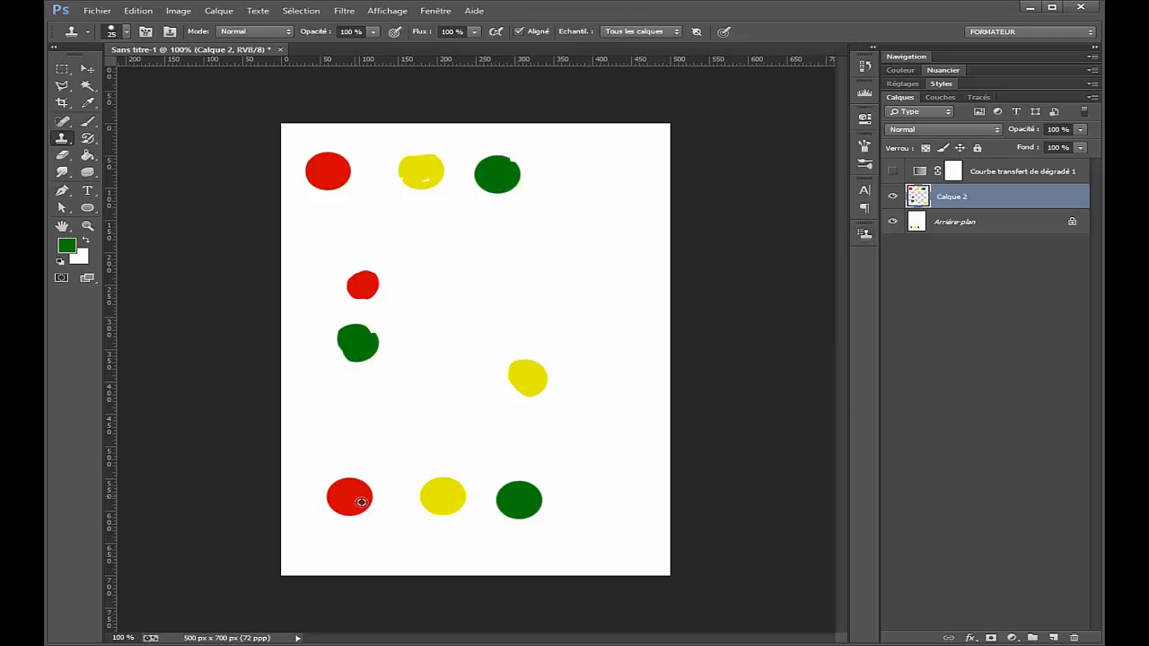
pyautogui.click(864, 234)
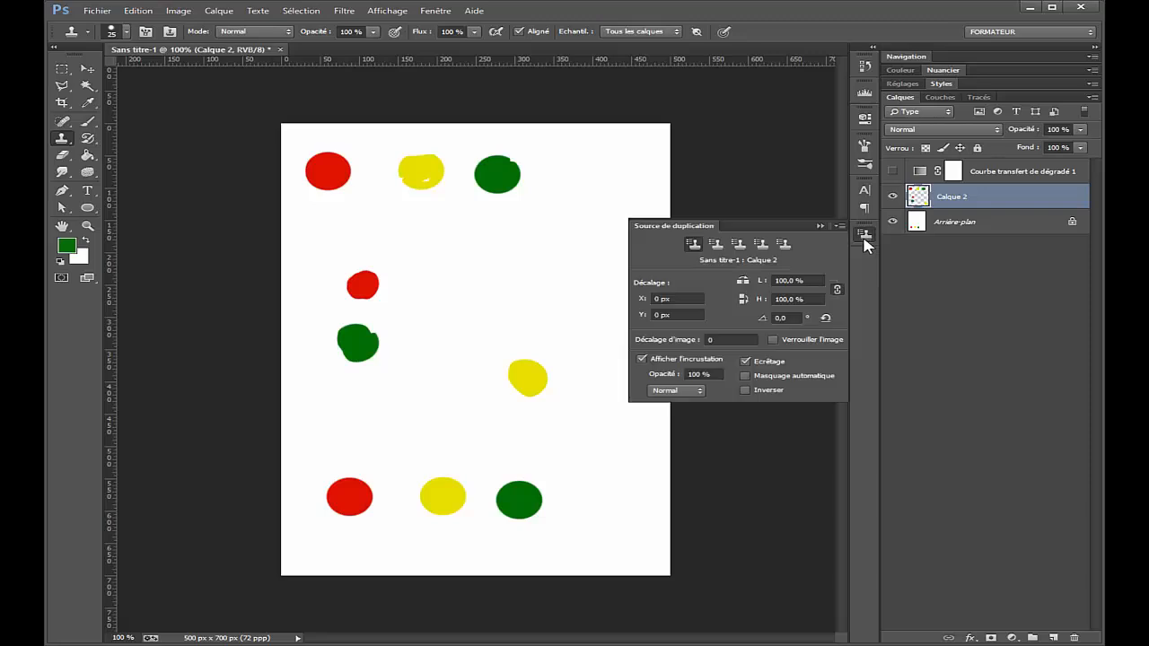
pyautogui.click(717, 245)
pyautogui.keyDown('alt'); pyautogui.click(455, 501); pyautogui.keyUp('alt')
pyautogui.click(864, 236)
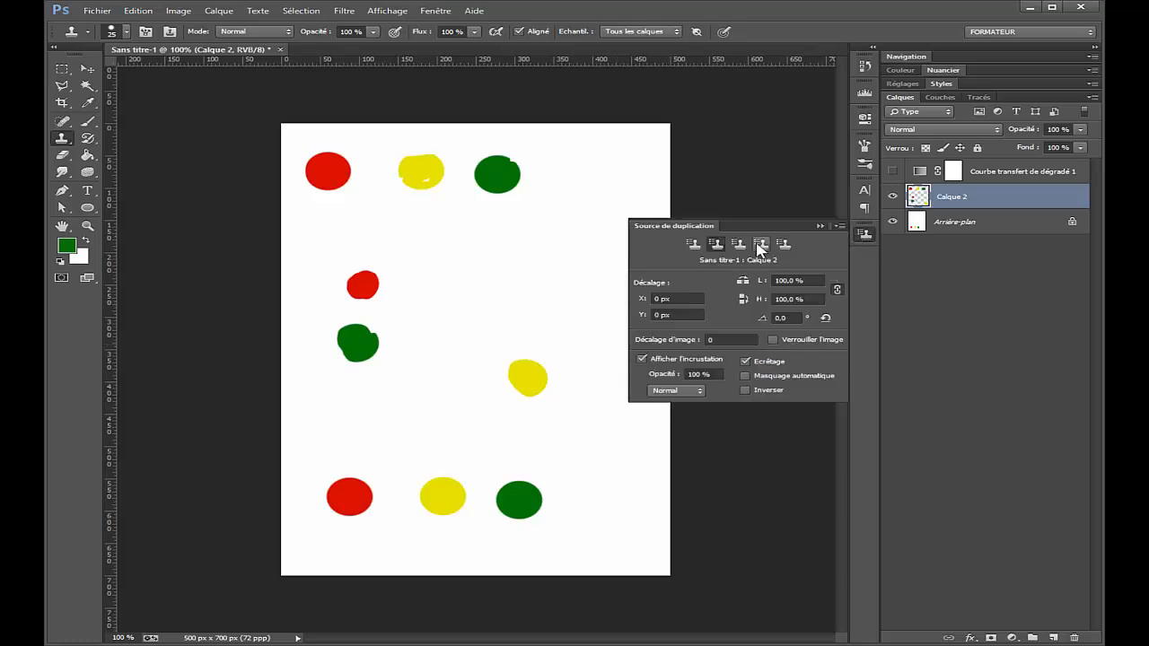
pyautogui.press('alt')
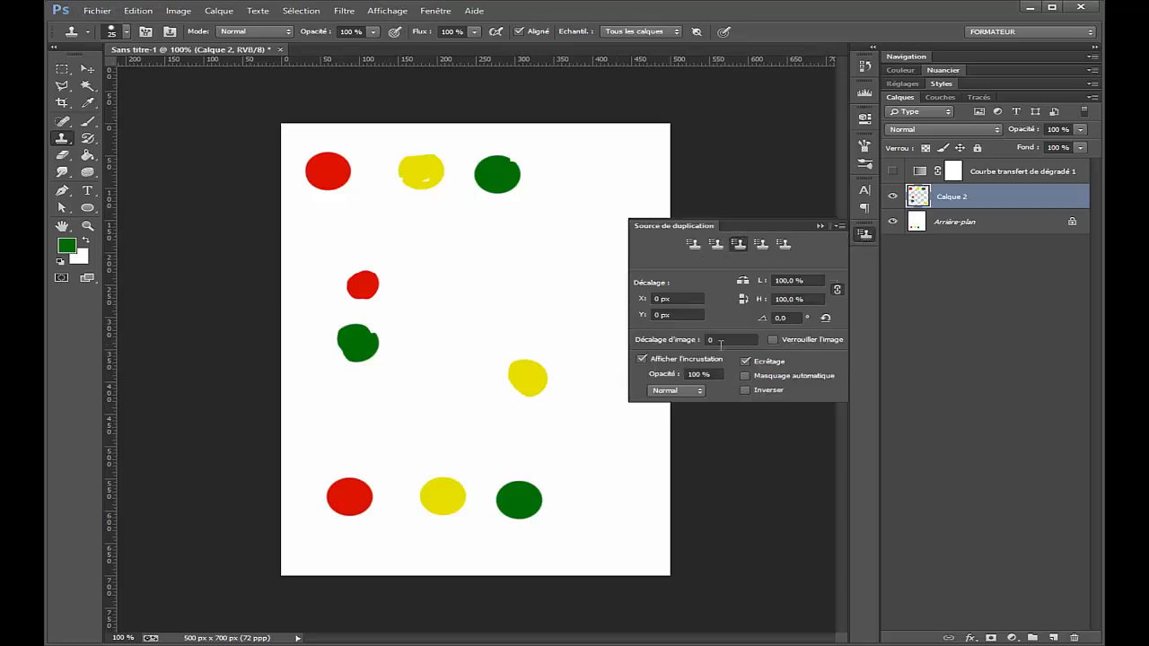
pyautogui.keyDown('alt'); pyautogui.click(522, 519); pyautogui.keyUp('alt')
# Step: Try a single stamp from the green clone source beside the yellow clone, and undo it
pyautogui.hotkey('ctrl', 'z')
pyautogui.click(564, 357)
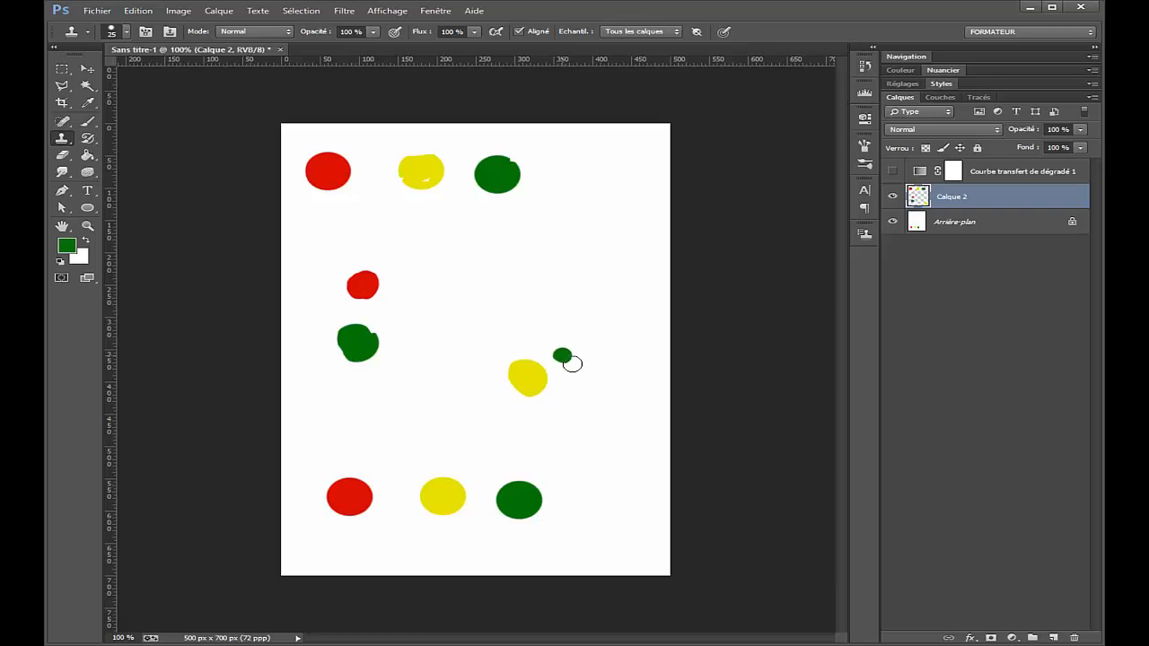
pyautogui.hotkey('ctrl', 'z')
# Step: Replace Calque 2 with an empty layer, select the background, and cycle through the three stored clone sources
pyautogui.click(864, 235)
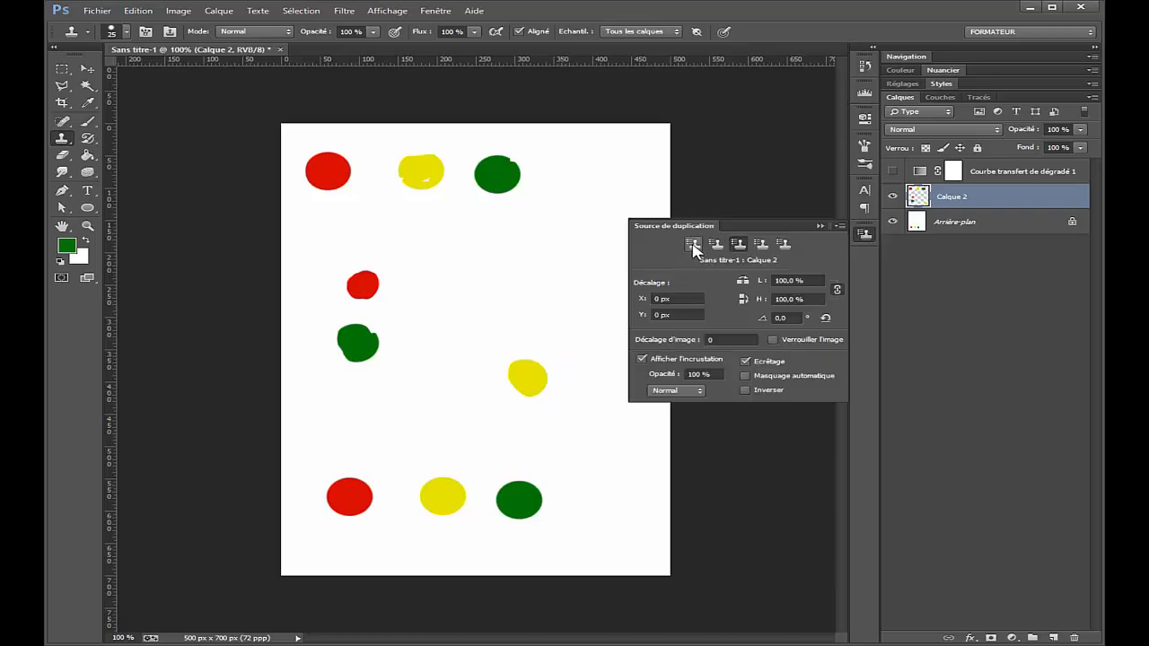
pyautogui.click(993, 201)
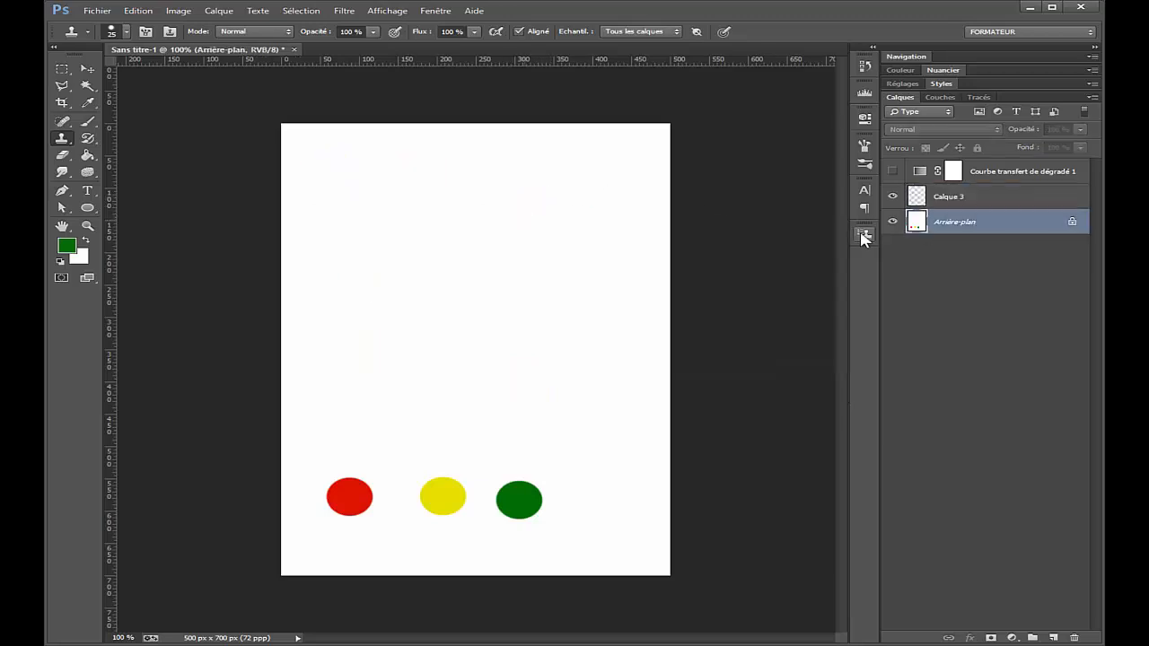
pyautogui.click(865, 234)
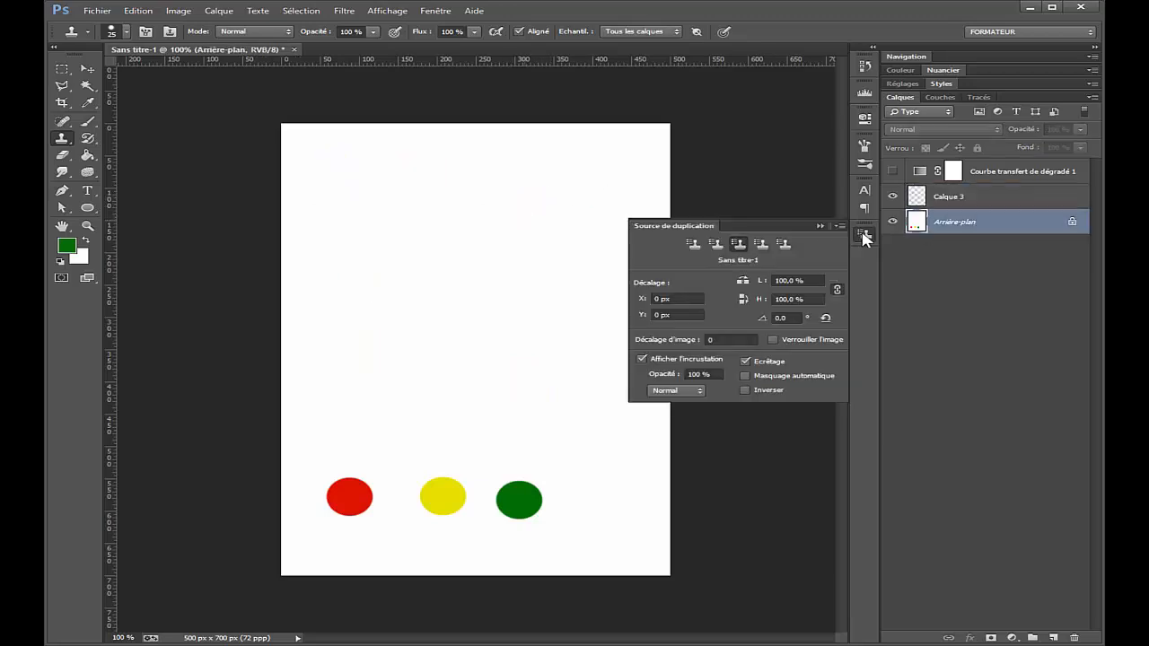
pyautogui.click(693, 243)
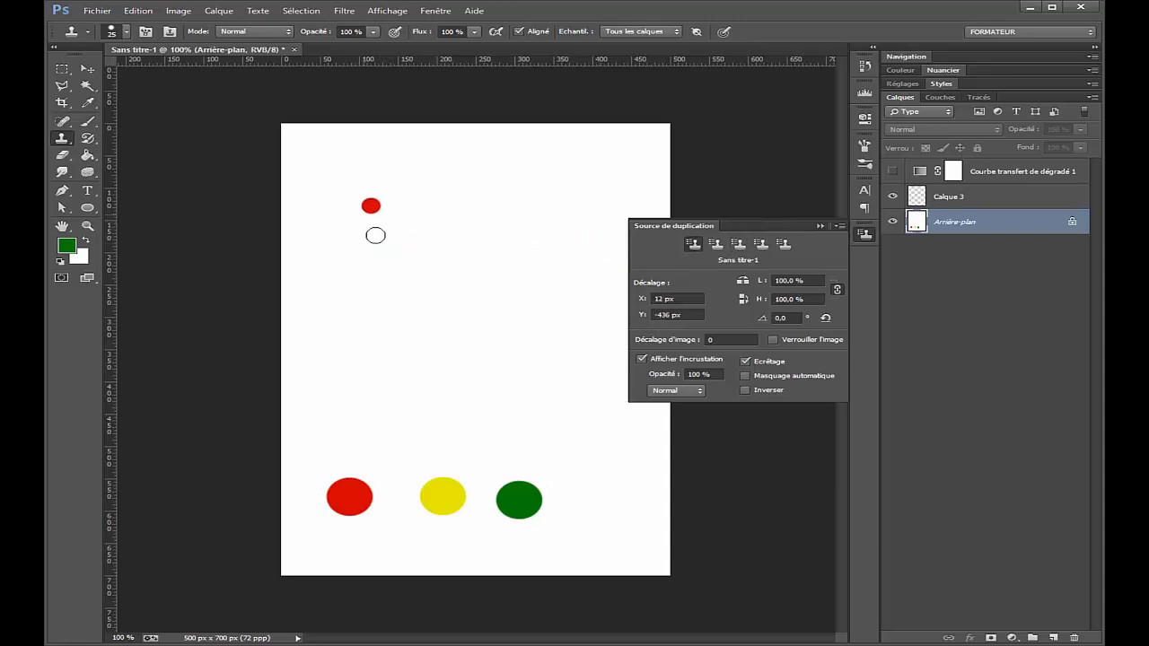
pyautogui.click(716, 244)
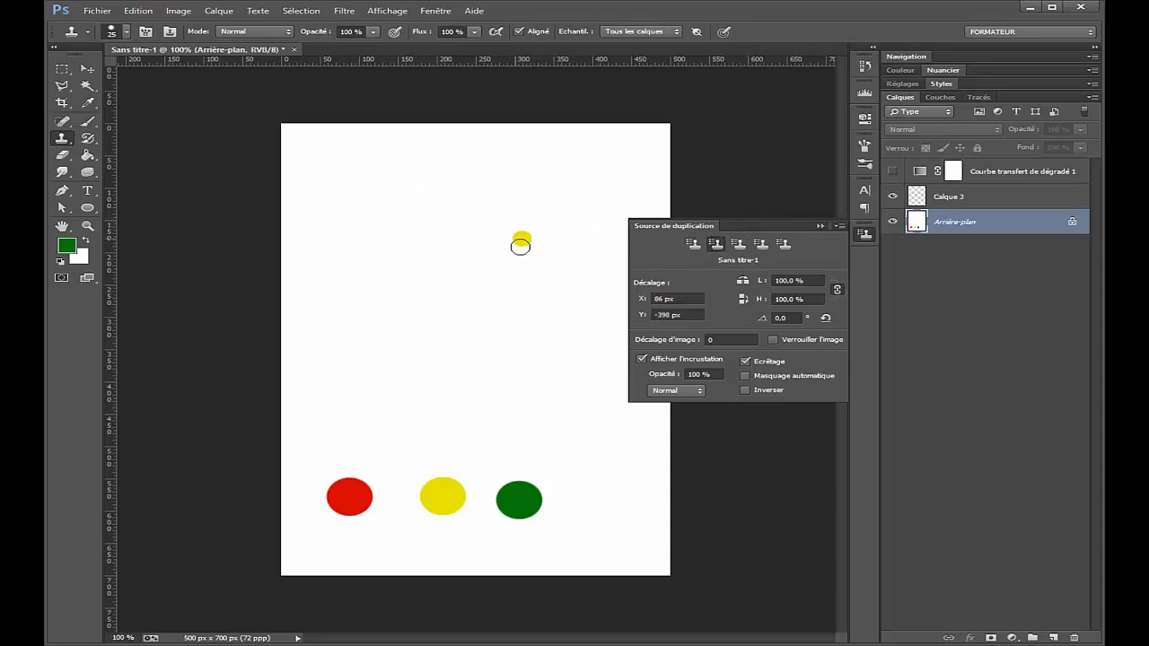
pyautogui.click(738, 243)
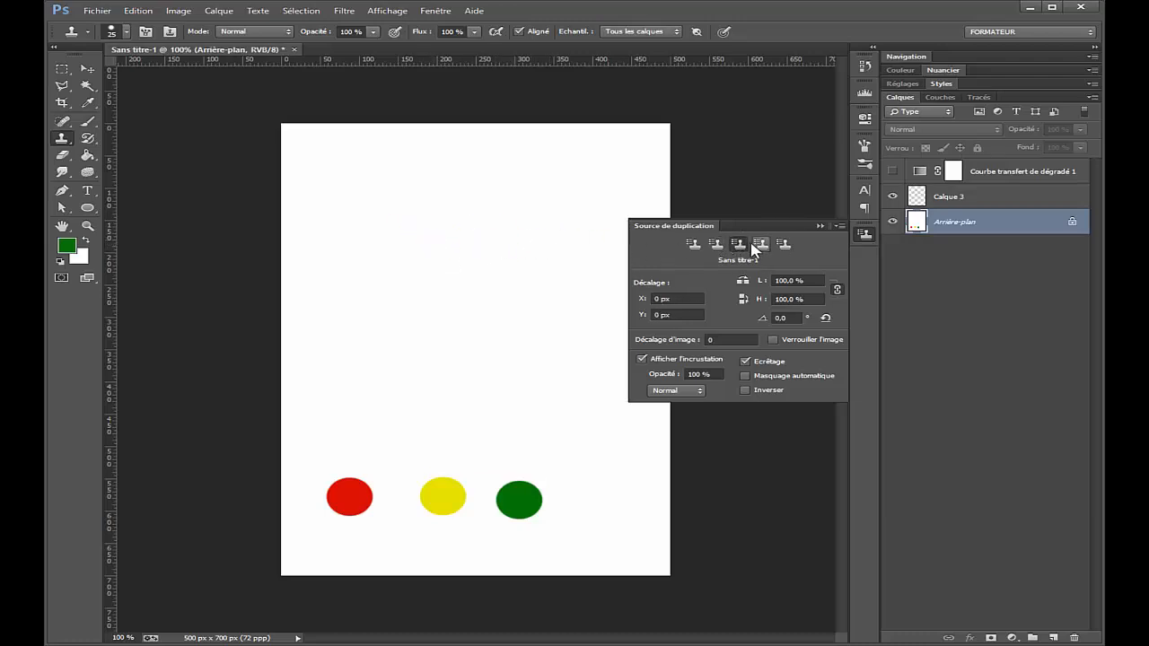
pyautogui.click(818, 231)
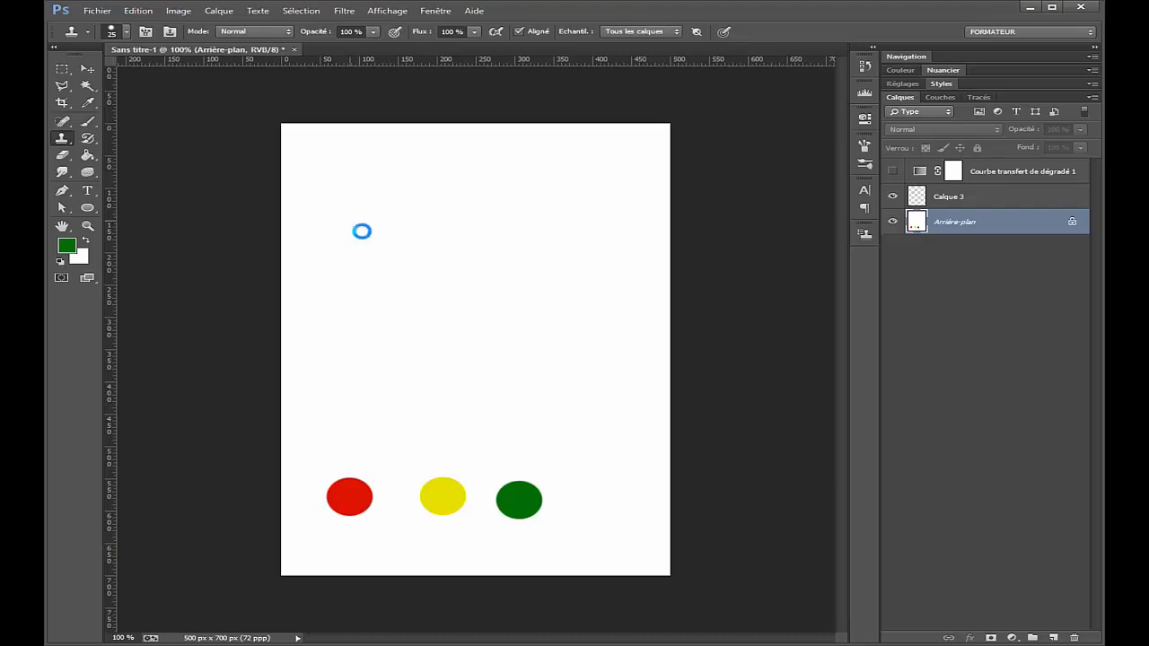
# Step: Open reconstruction 2.jpg from the Tampon folder, keeping its embedded Adobe RGB (1998) colour profile
pyautogui.hotkey('ctrl', 'o')
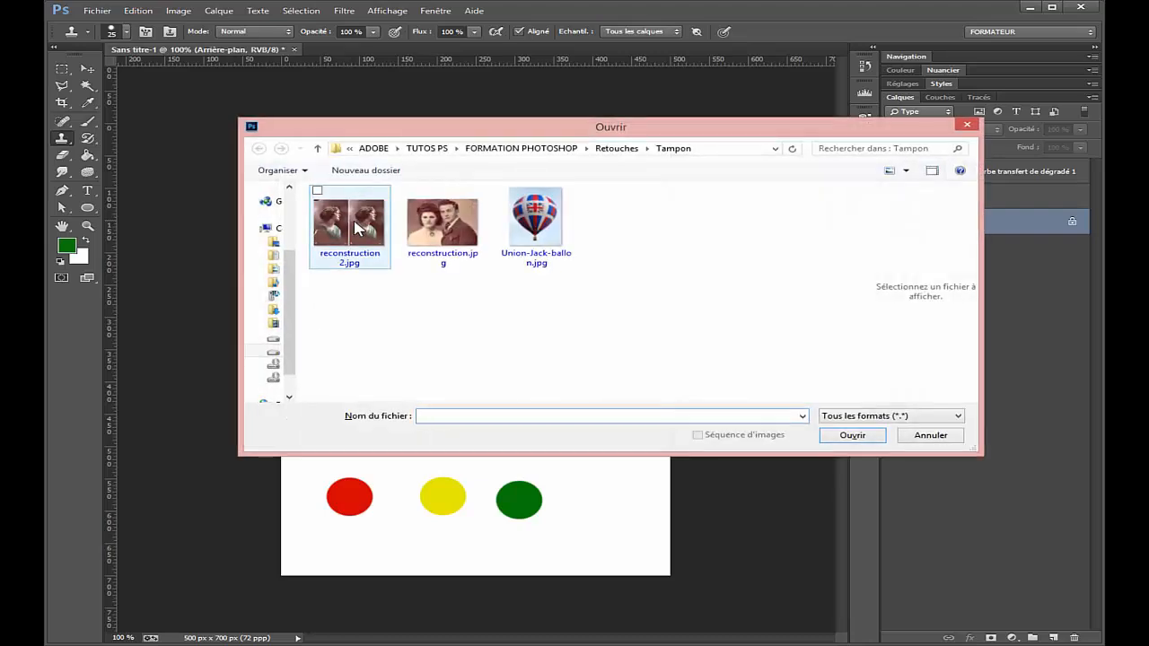
pyautogui.click(358, 225)
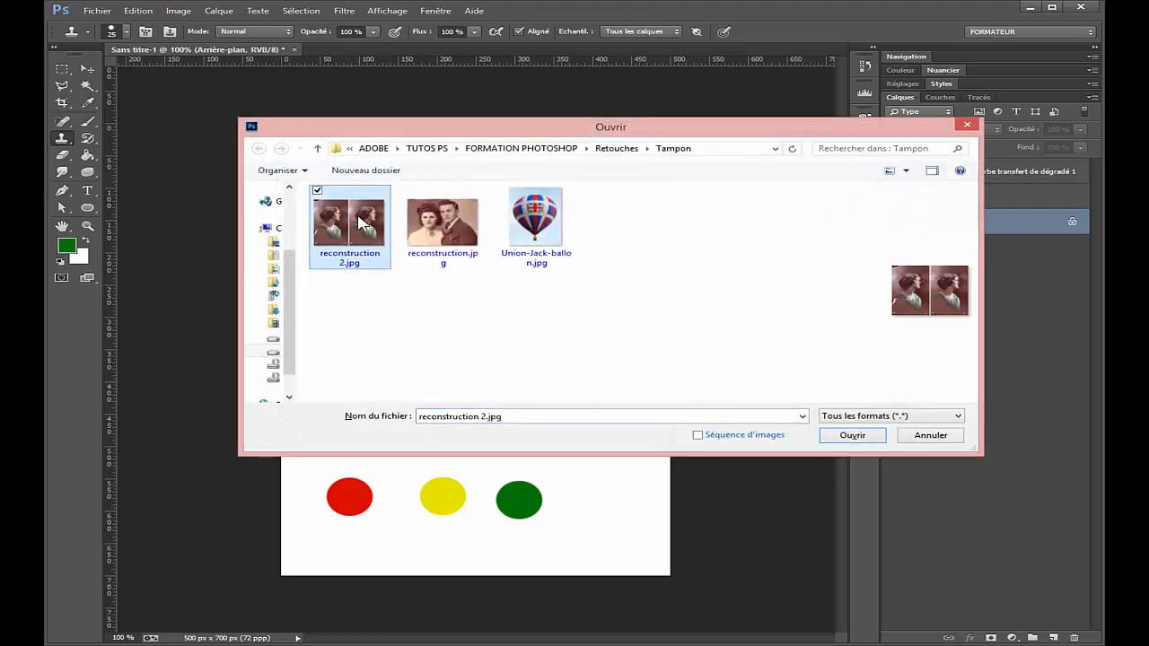
pyautogui.doubleClick(361, 223)
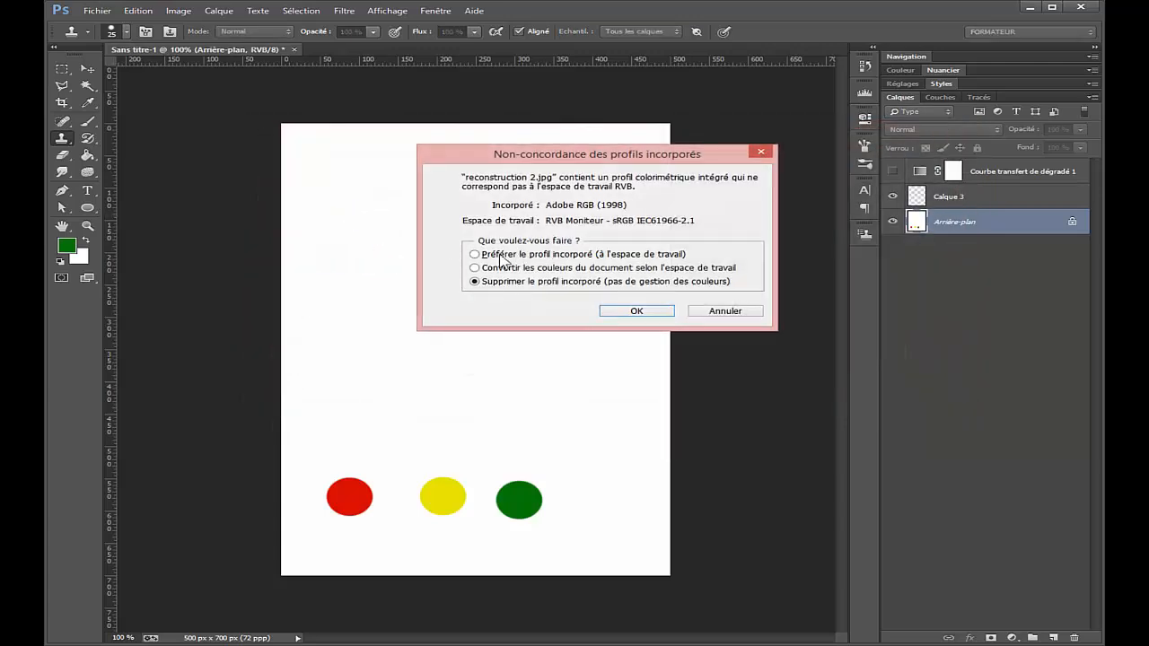
pyautogui.click(533, 258)
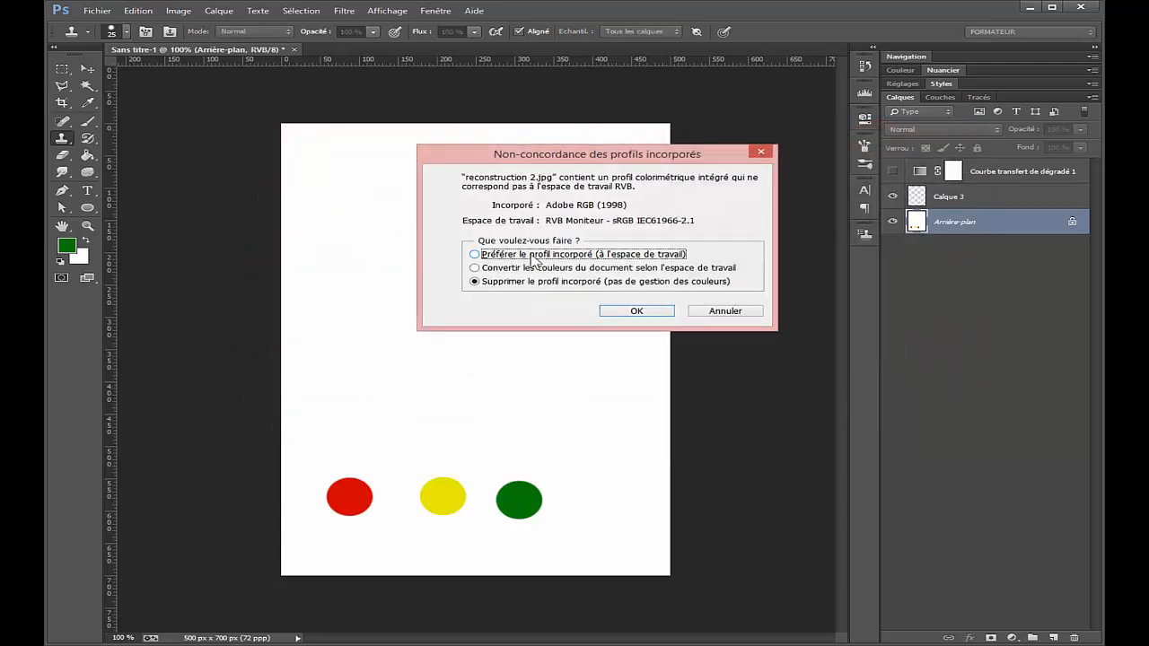
pyautogui.click(655, 313)
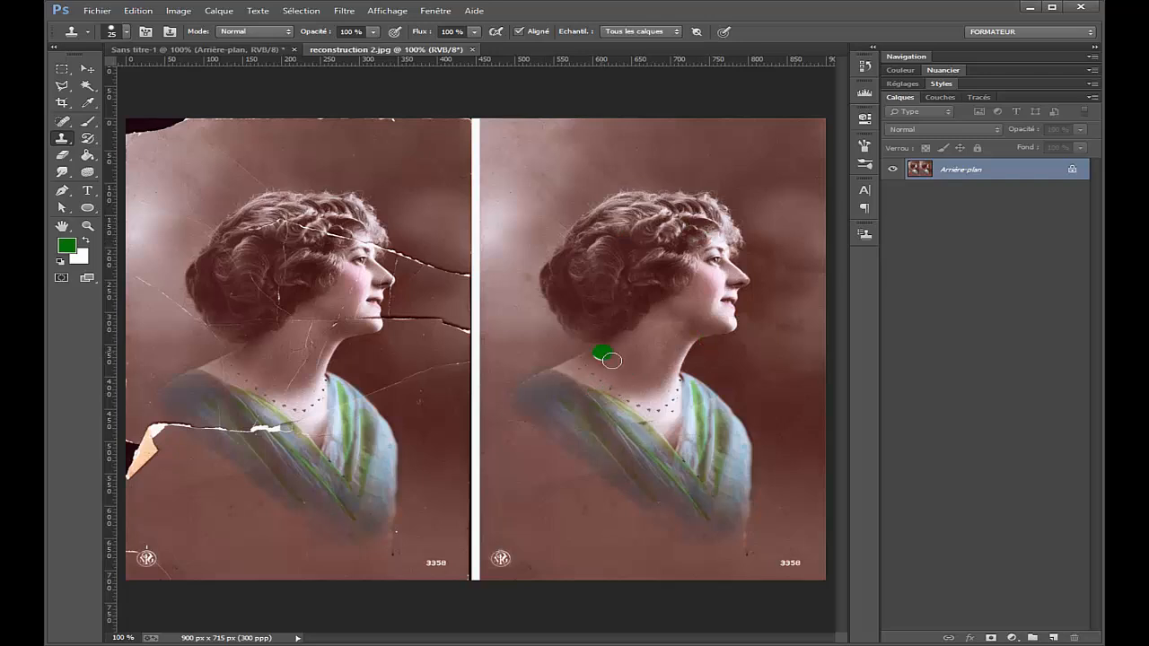
# Step: Duplicate the background layer of the old portrait photo
pyautogui.press('v')
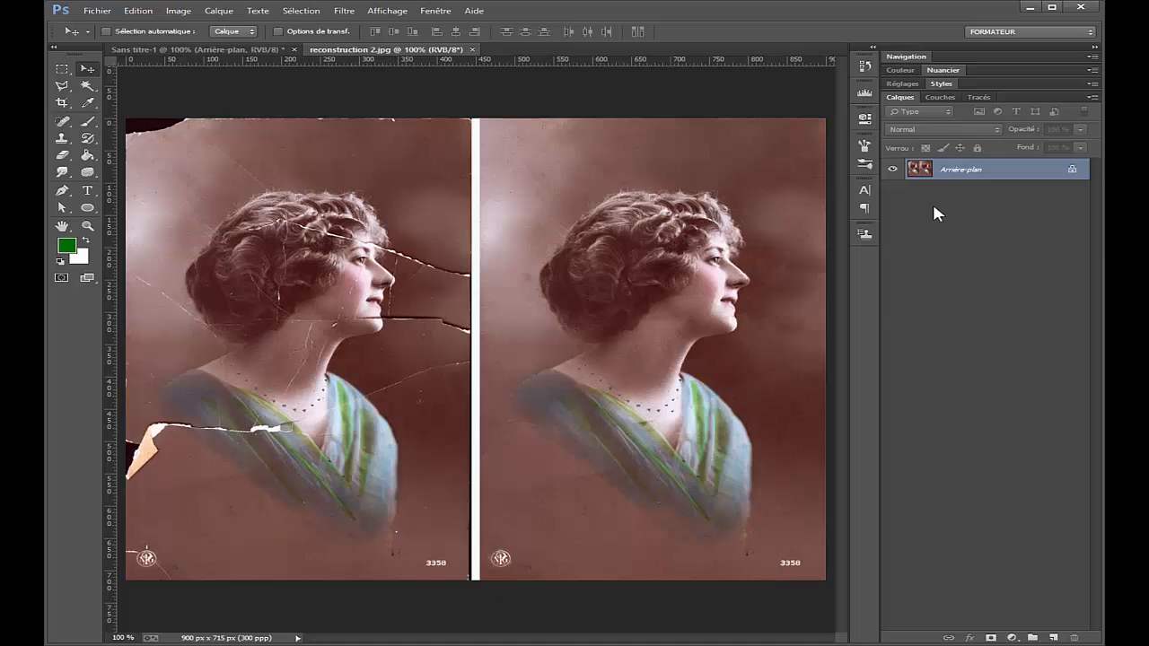
pyautogui.click(222, 11)
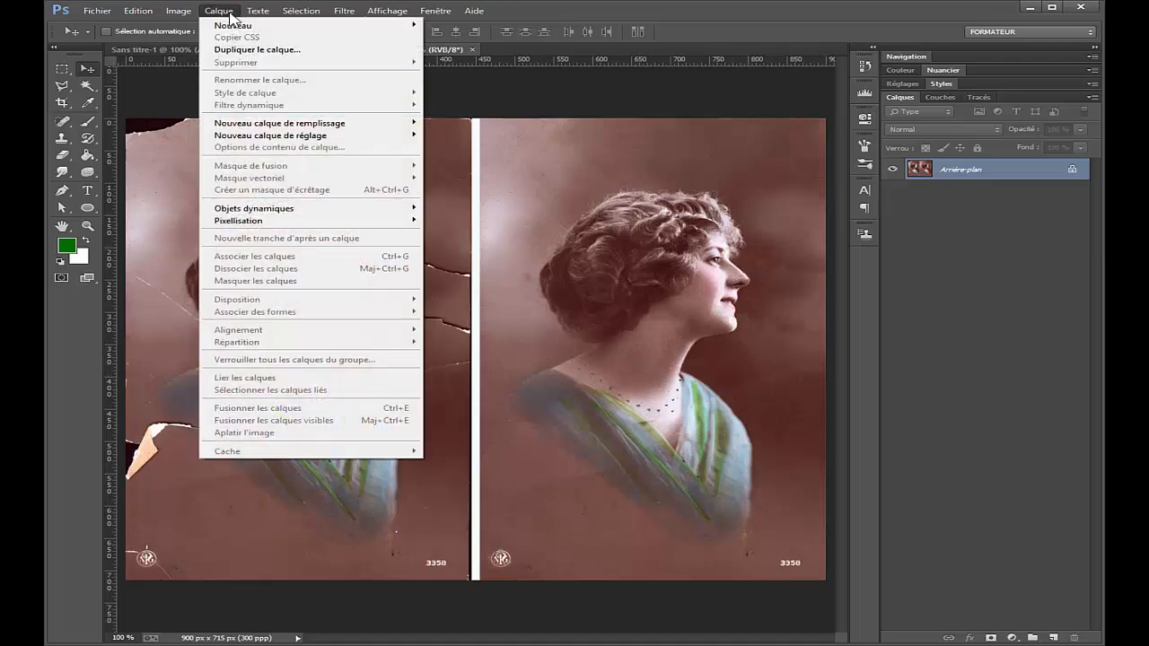
pyautogui.click(715, 24)
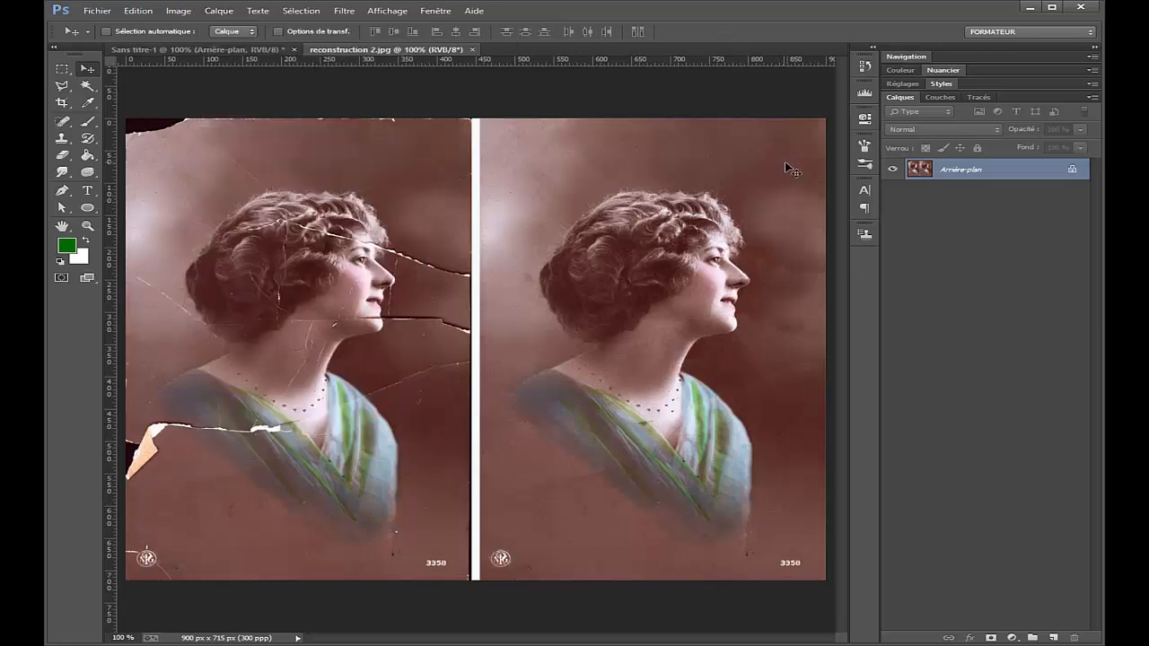
pyautogui.hotkey('ctrl', 'j')
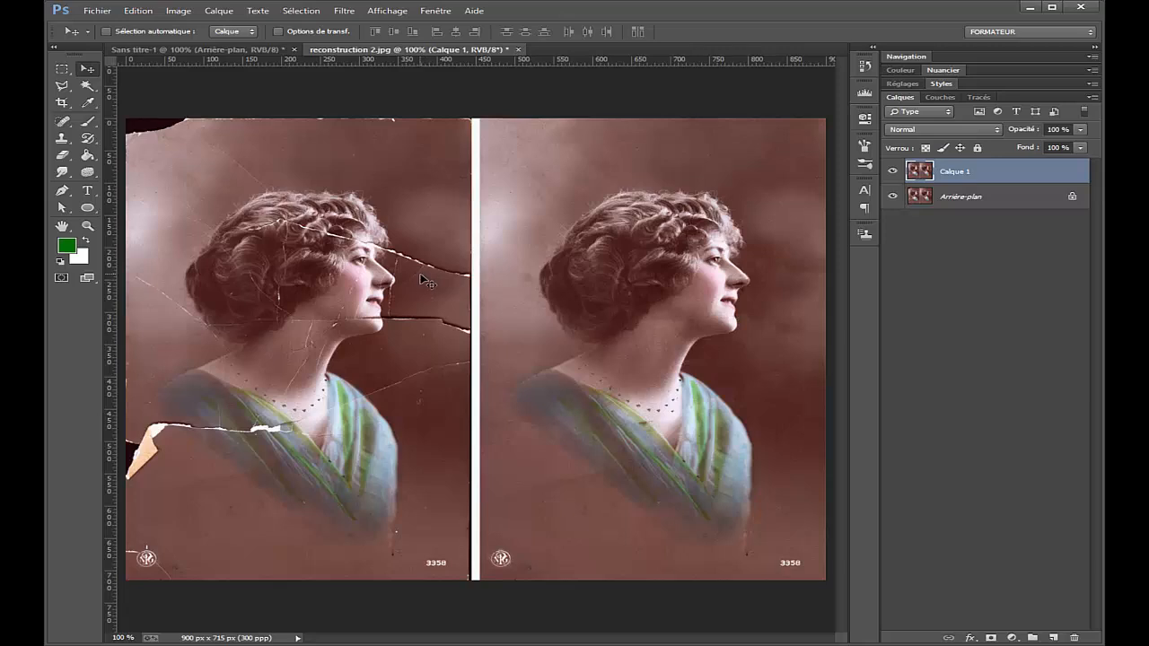
# Step: Reduce the Clone Stamp brush to 10 px and clone background over part of the upper crack beside the left portrait's face
pyautogui.scroll(3, 422, 281)
pyautogui.press('b')
pyautogui.click(372, 250)
pyautogui.press('s')
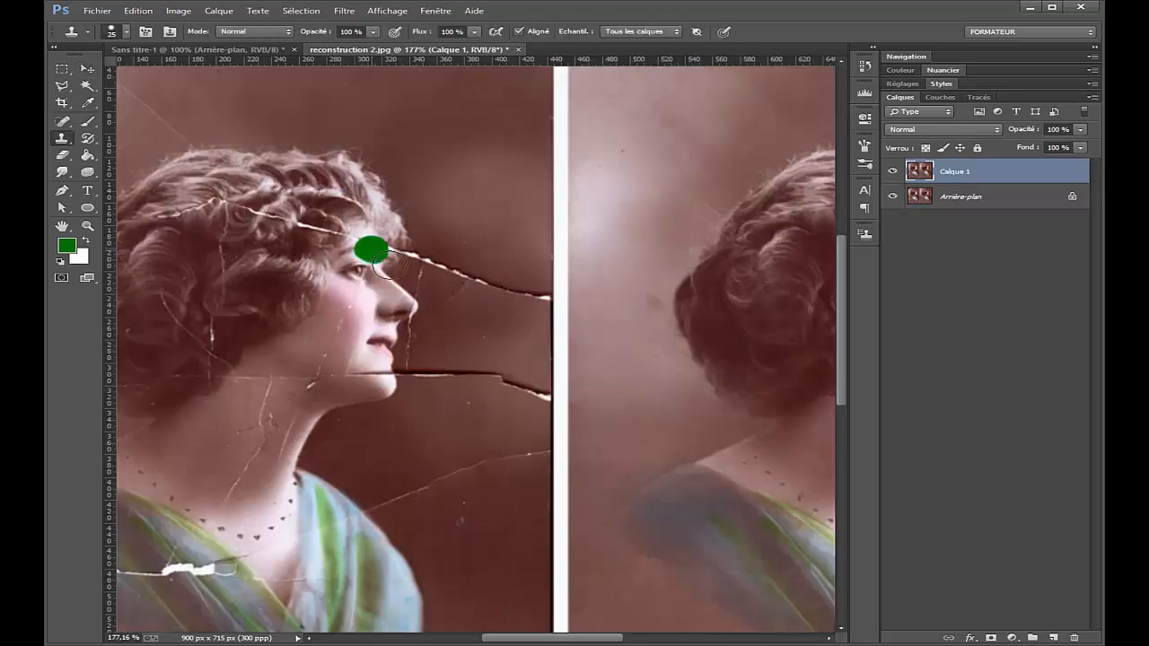
pyautogui.moveTo(384, 267)
pyautogui.mouseDown()
pyautogui.moveTo(422, 256)
pyautogui.moveTo(497, 277)
pyautogui.moveTo(486, 271)
pyautogui.mouseUp()
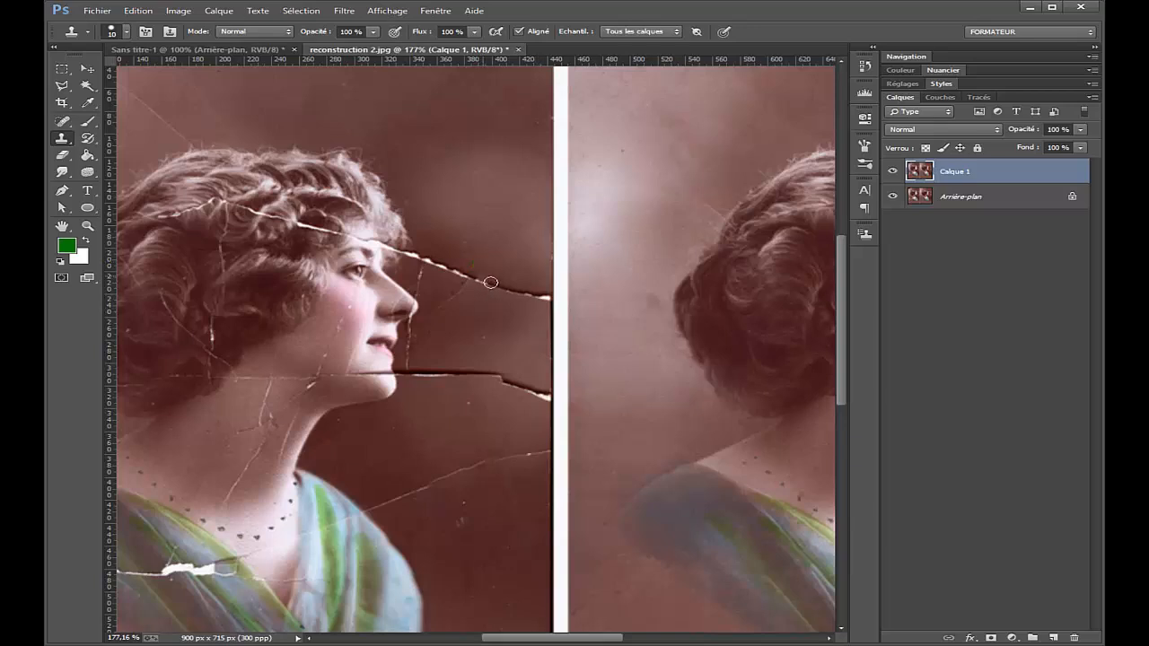
pyautogui.moveTo(491, 283)
pyautogui.mouseDown()
pyautogui.moveTo(479, 287)
pyautogui.moveTo(508, 297)
pyautogui.mouseUp()
# Step: Set the Clone Stamp flow to 79% and clone away the left portrait's chin-level crack, dress tear and background scratch behind the hair
pyautogui.moveTo(425, 36); pyautogui.dragTo(420, 36)
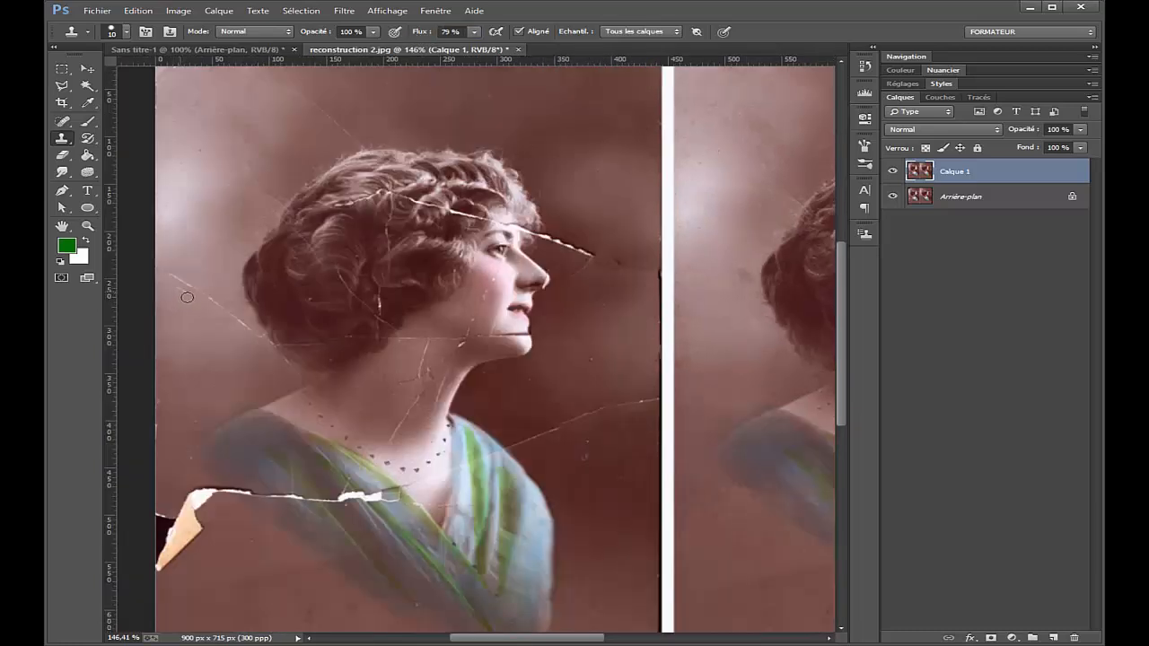
pyautogui.scroll(1, 186, 296)
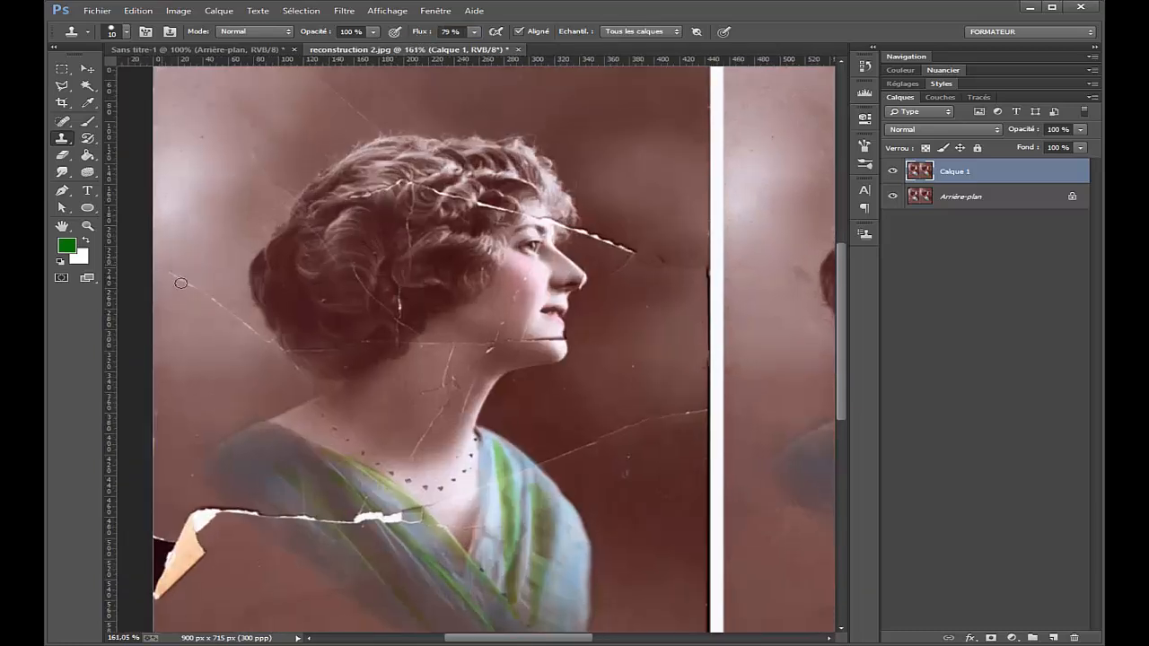
pyautogui.scroll(1, 180, 283)
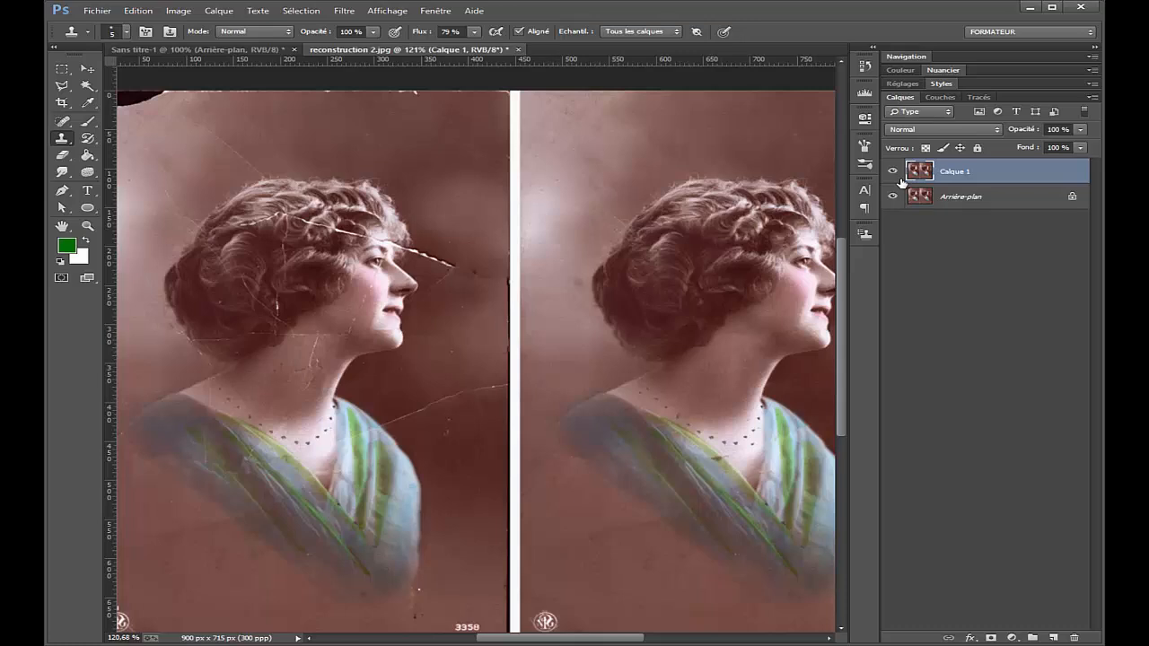
# Step: Hide and show Calque 1 to compare the retouched portrait with the original
pyautogui.click(896, 172)
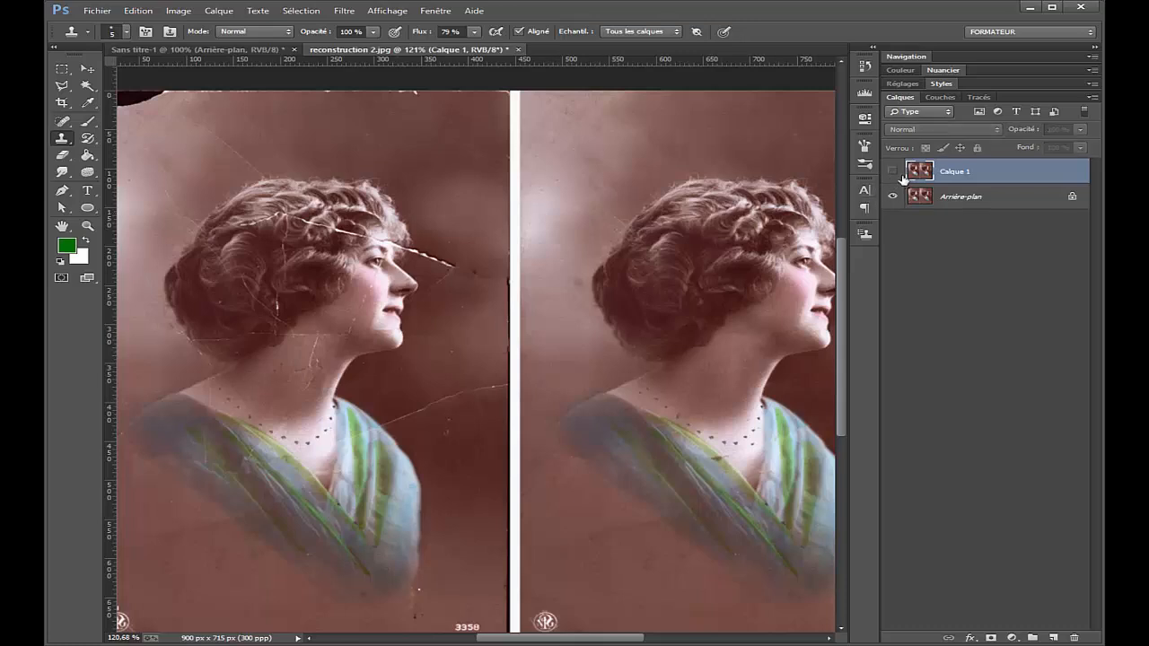
pyautogui.click(896, 172)
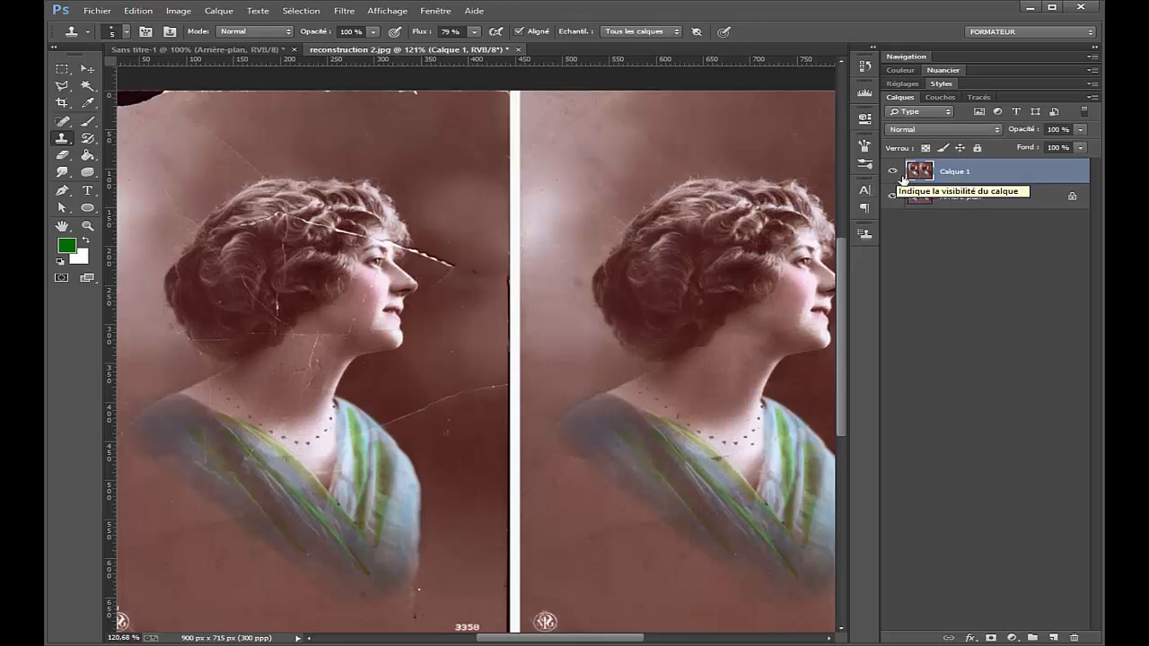